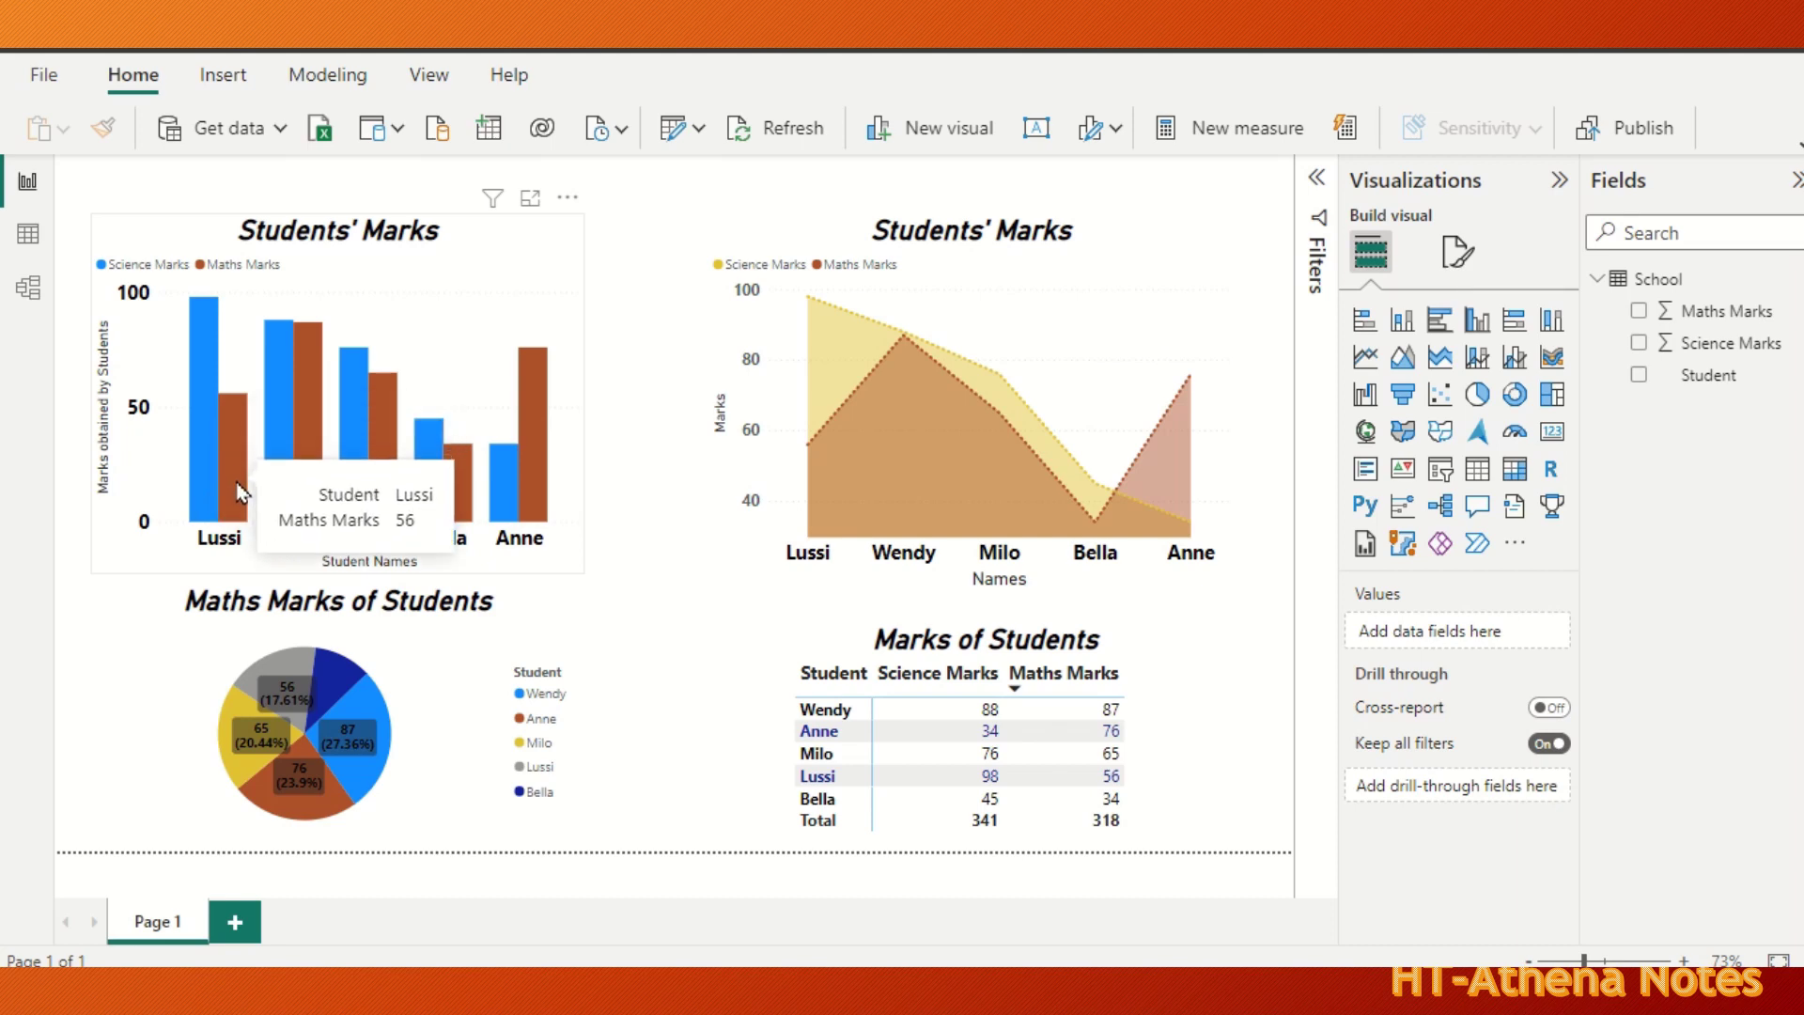
Select the Students' Marks clustered column chart, deselecting and reselecting it.
{"action": "left_click", "coordinate": [237, 488]}
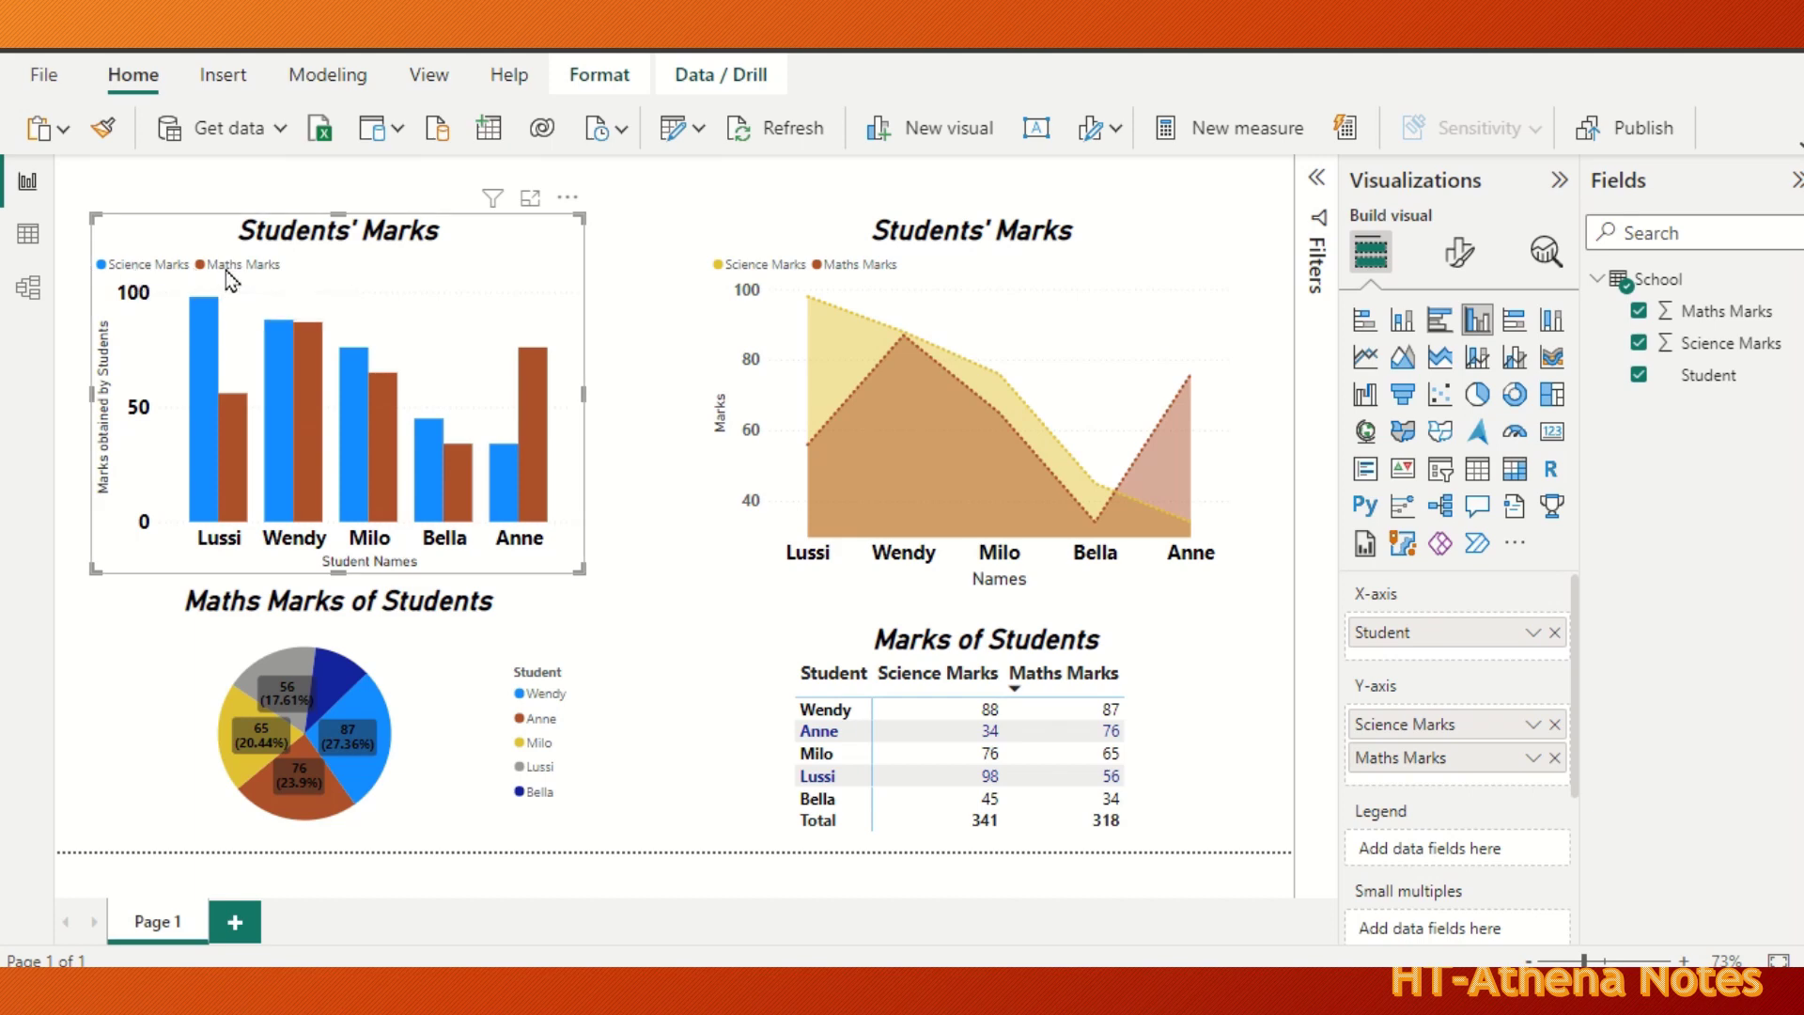
{"action": "key", "text": "Escape"}
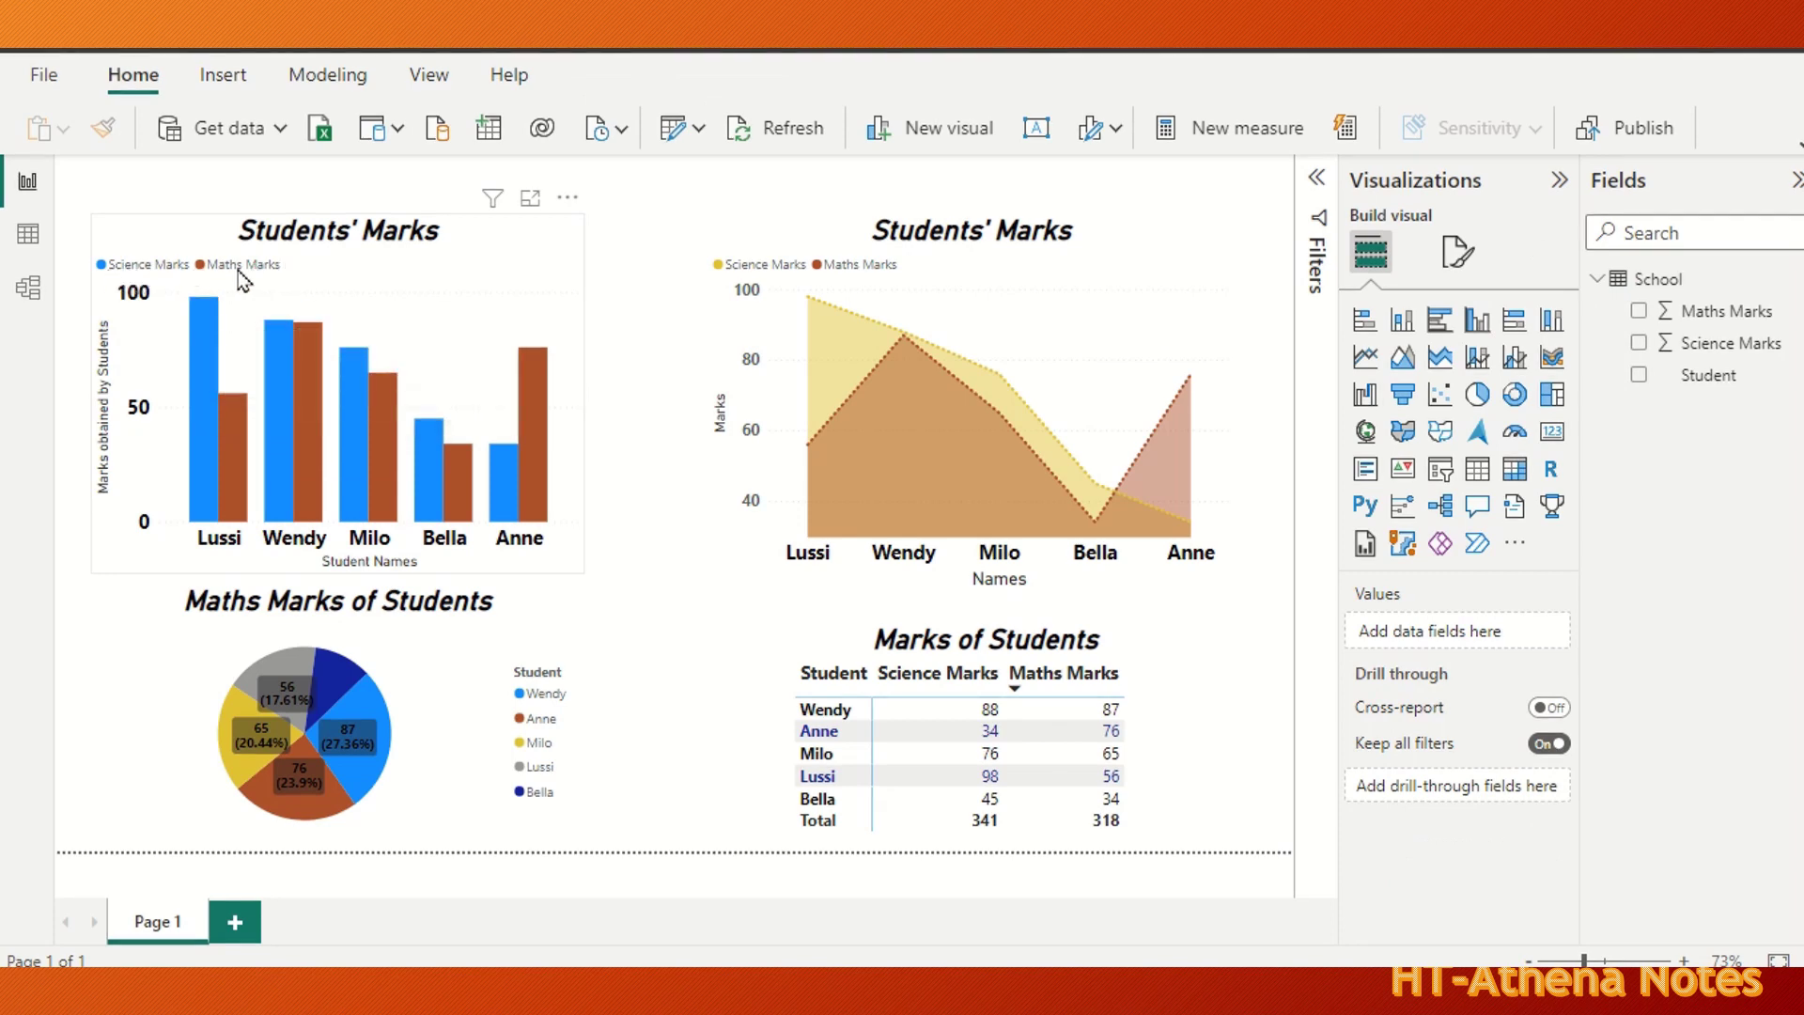
{"action": "left_click", "coordinate": [515, 272]}
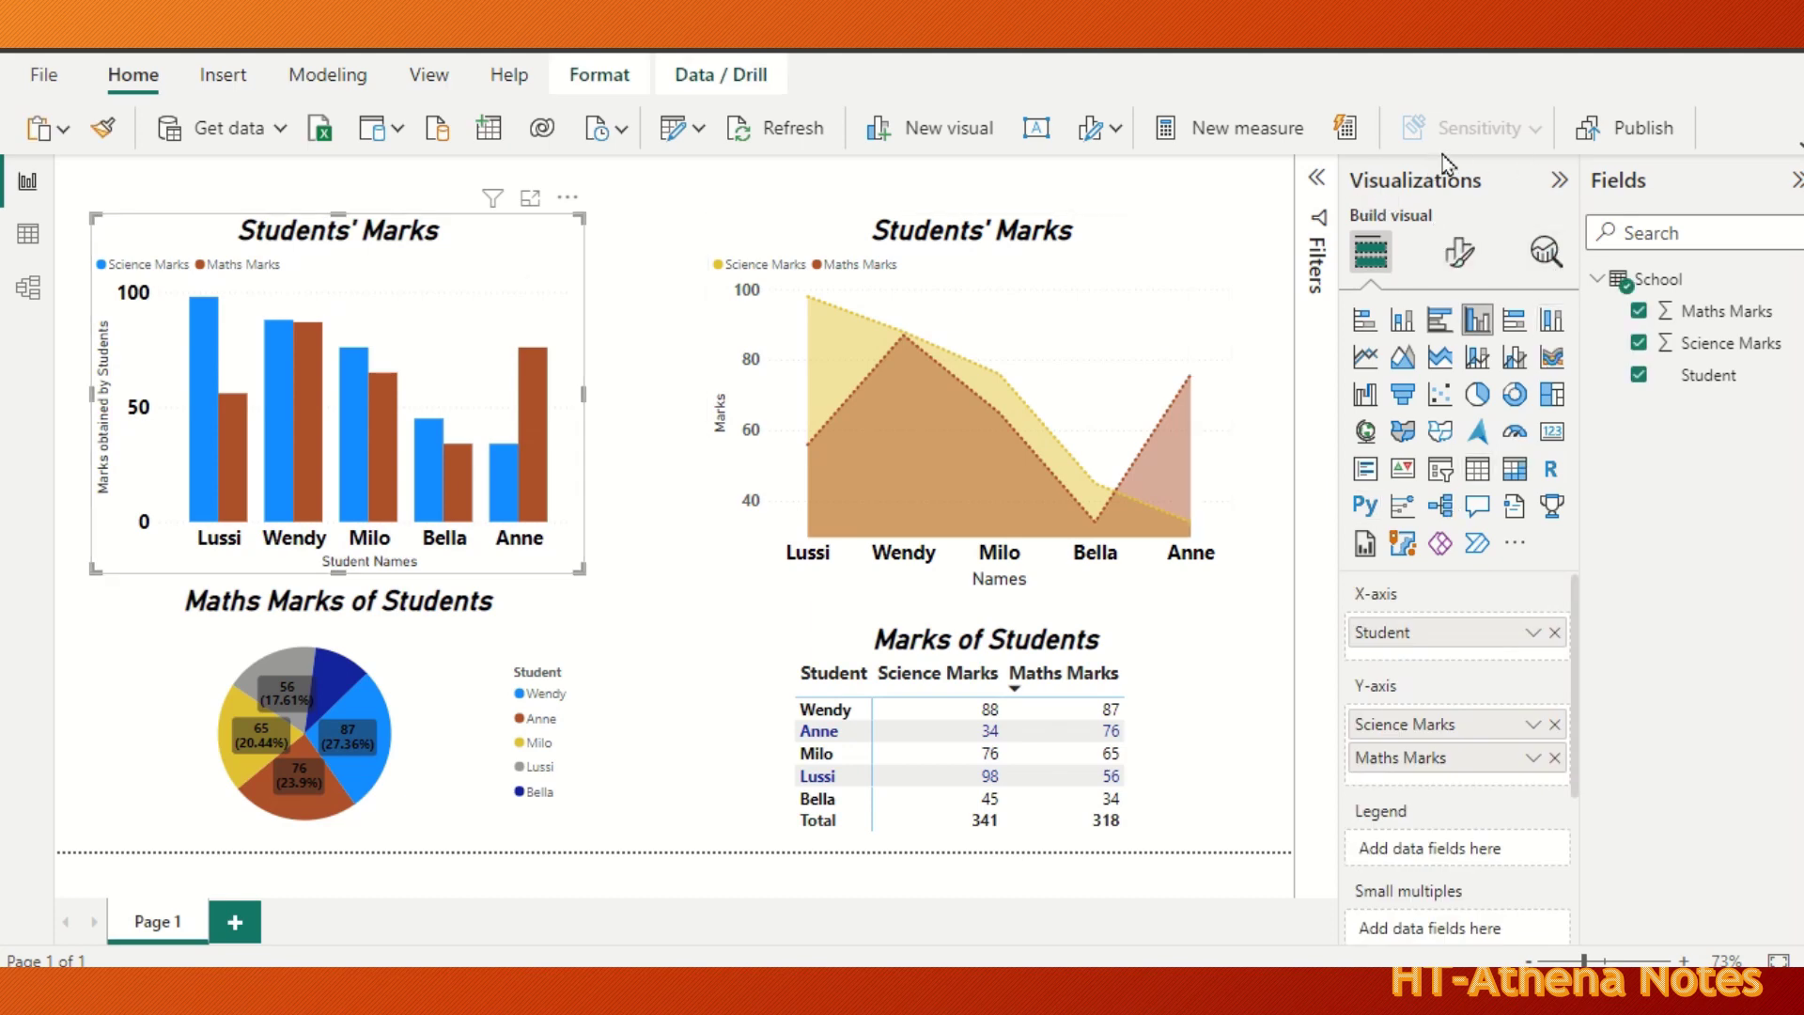
Try the column chart legend at Top right, Bottom left and Bottom center.
{"action": "left_click", "coordinate": [1461, 254]}
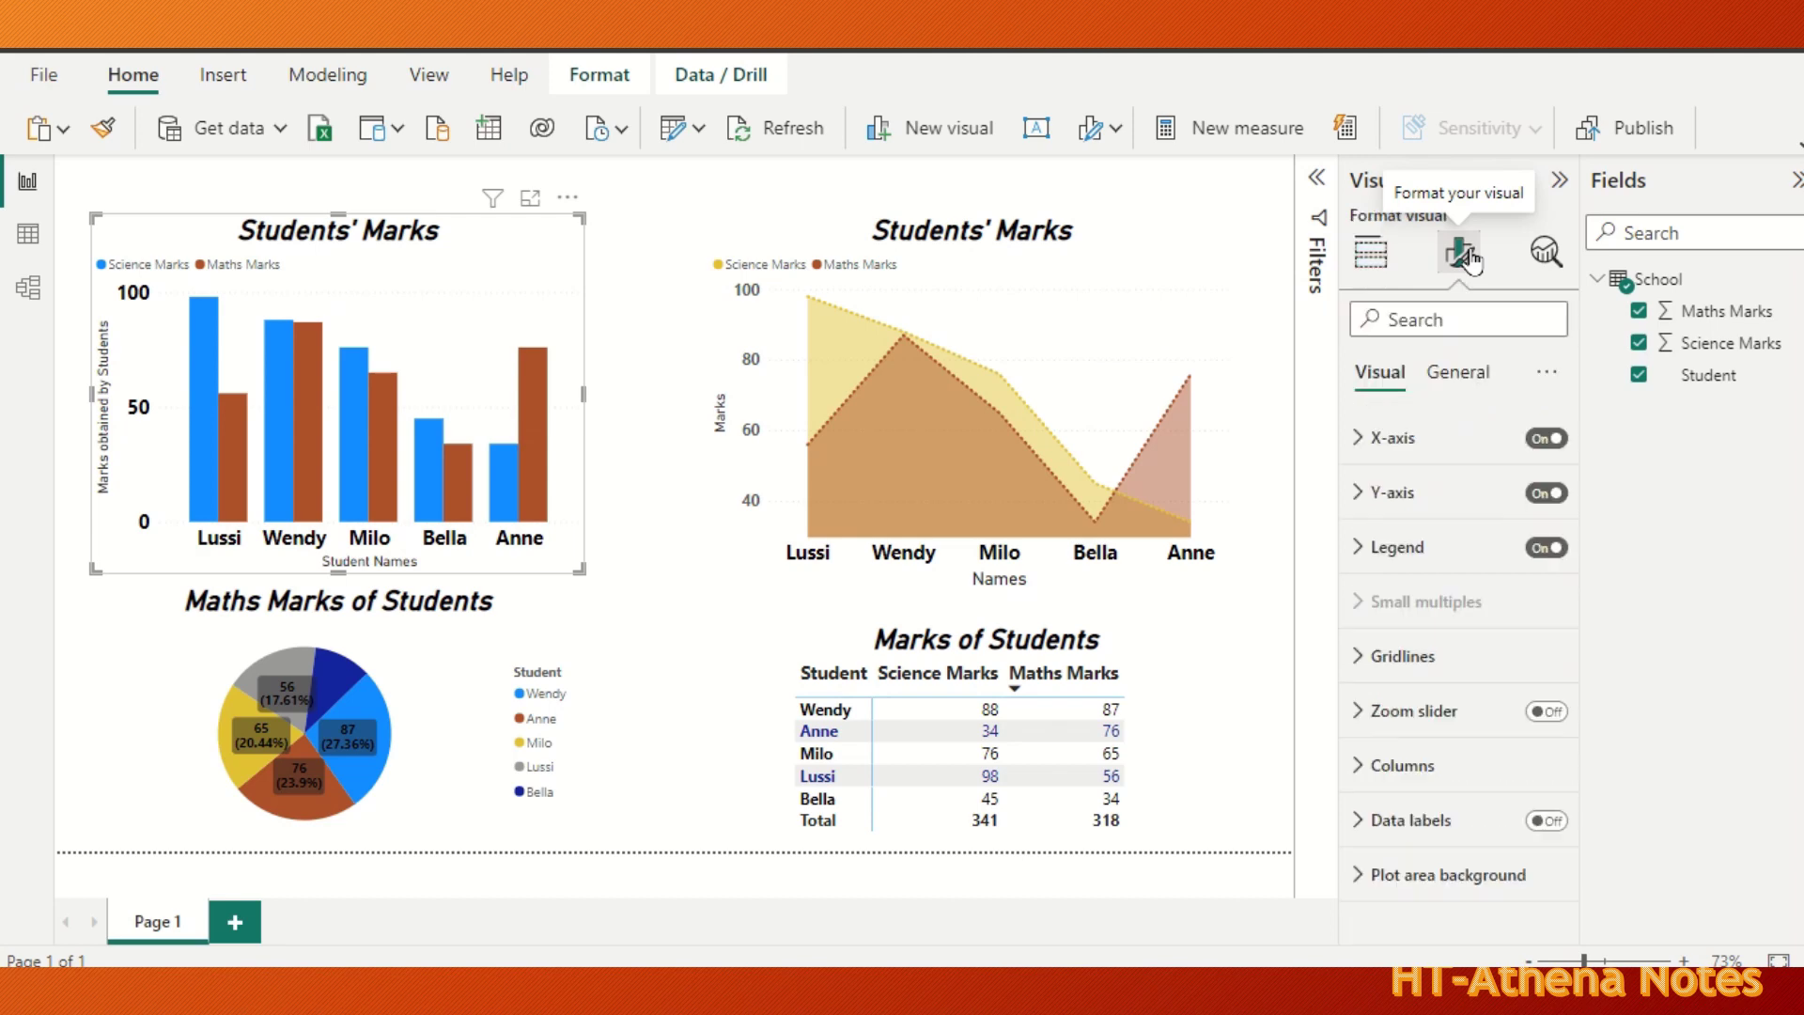
{"action": "left_click", "coordinate": [1358, 553]}
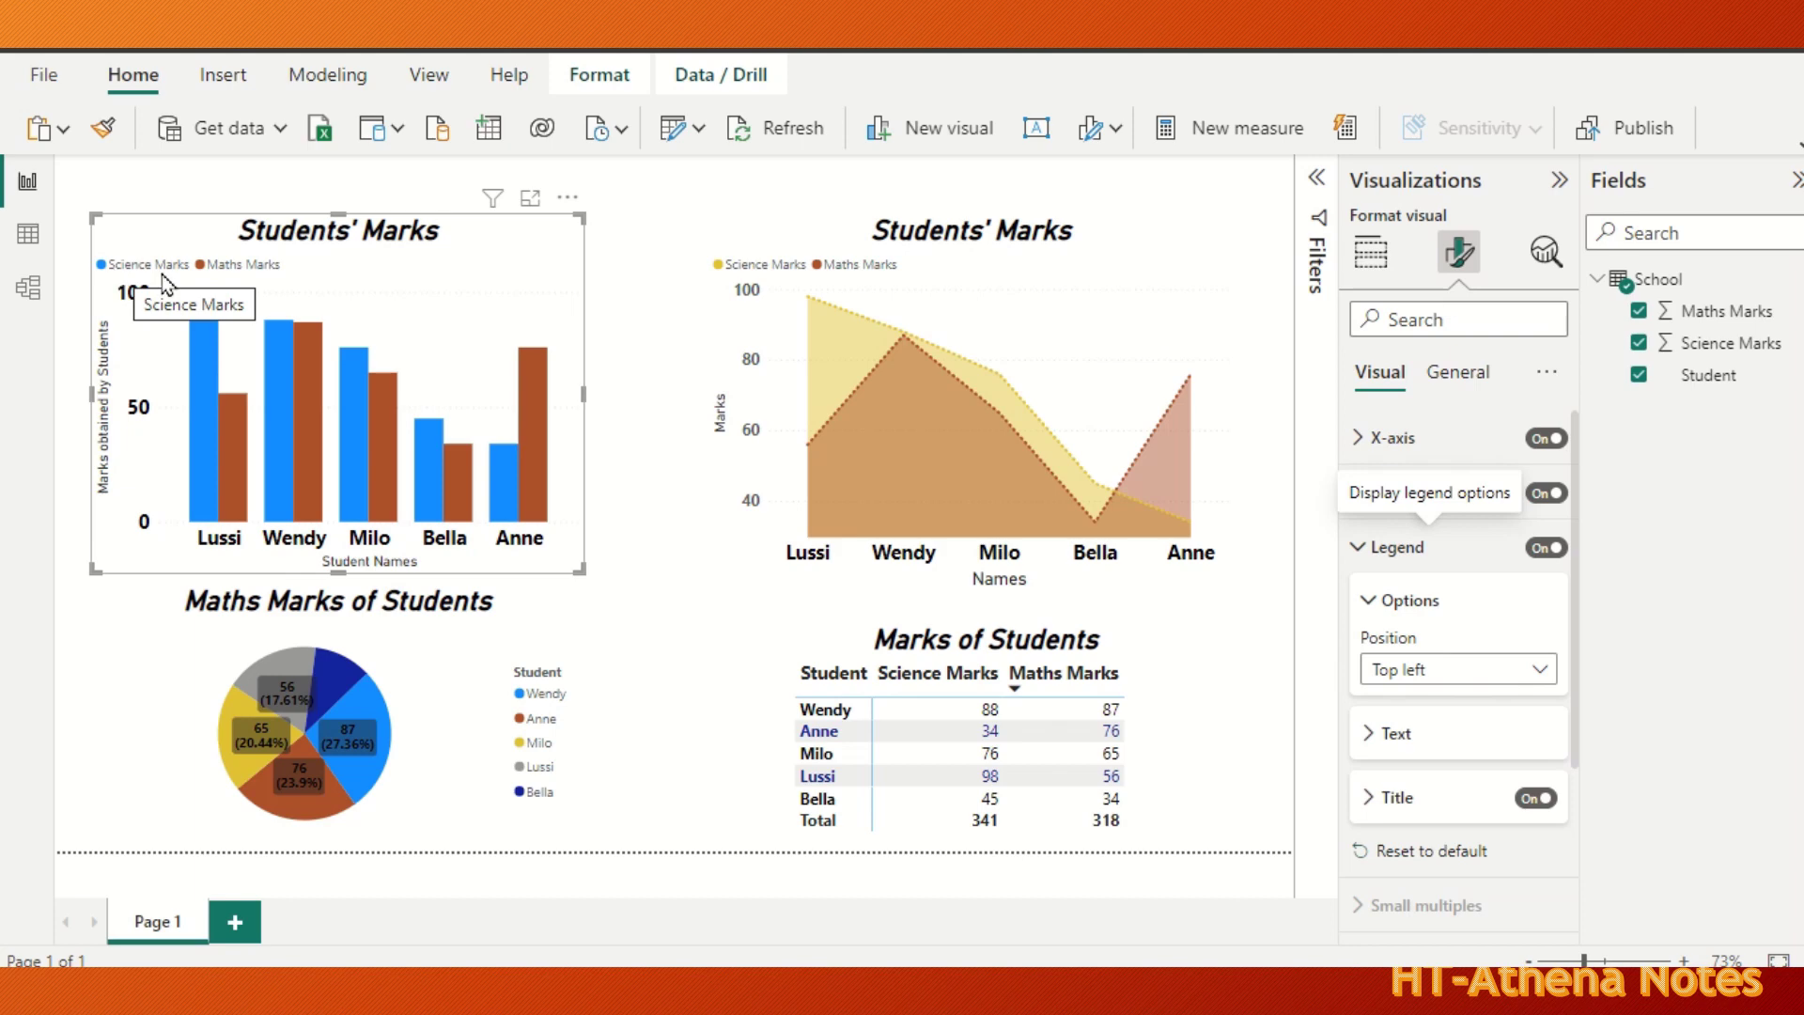
{"action": "left_click", "coordinate": [1548, 678]}
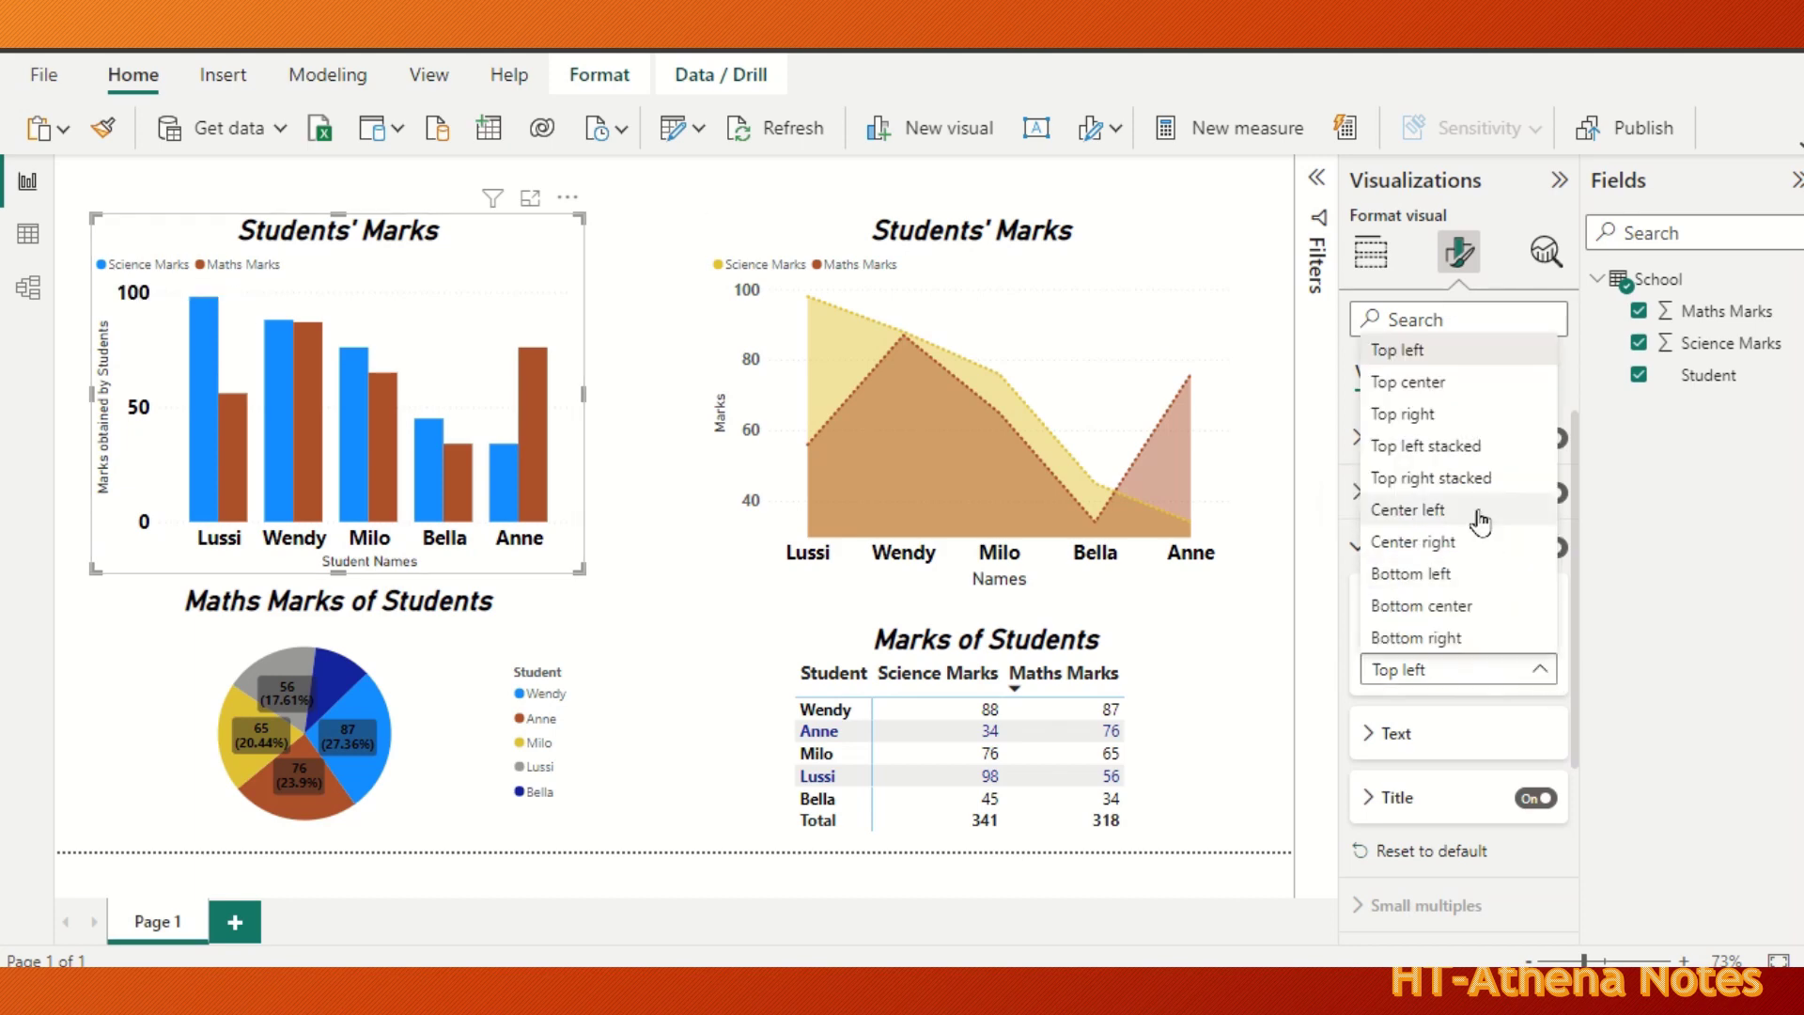
{"action": "left_click", "coordinate": [1449, 415]}
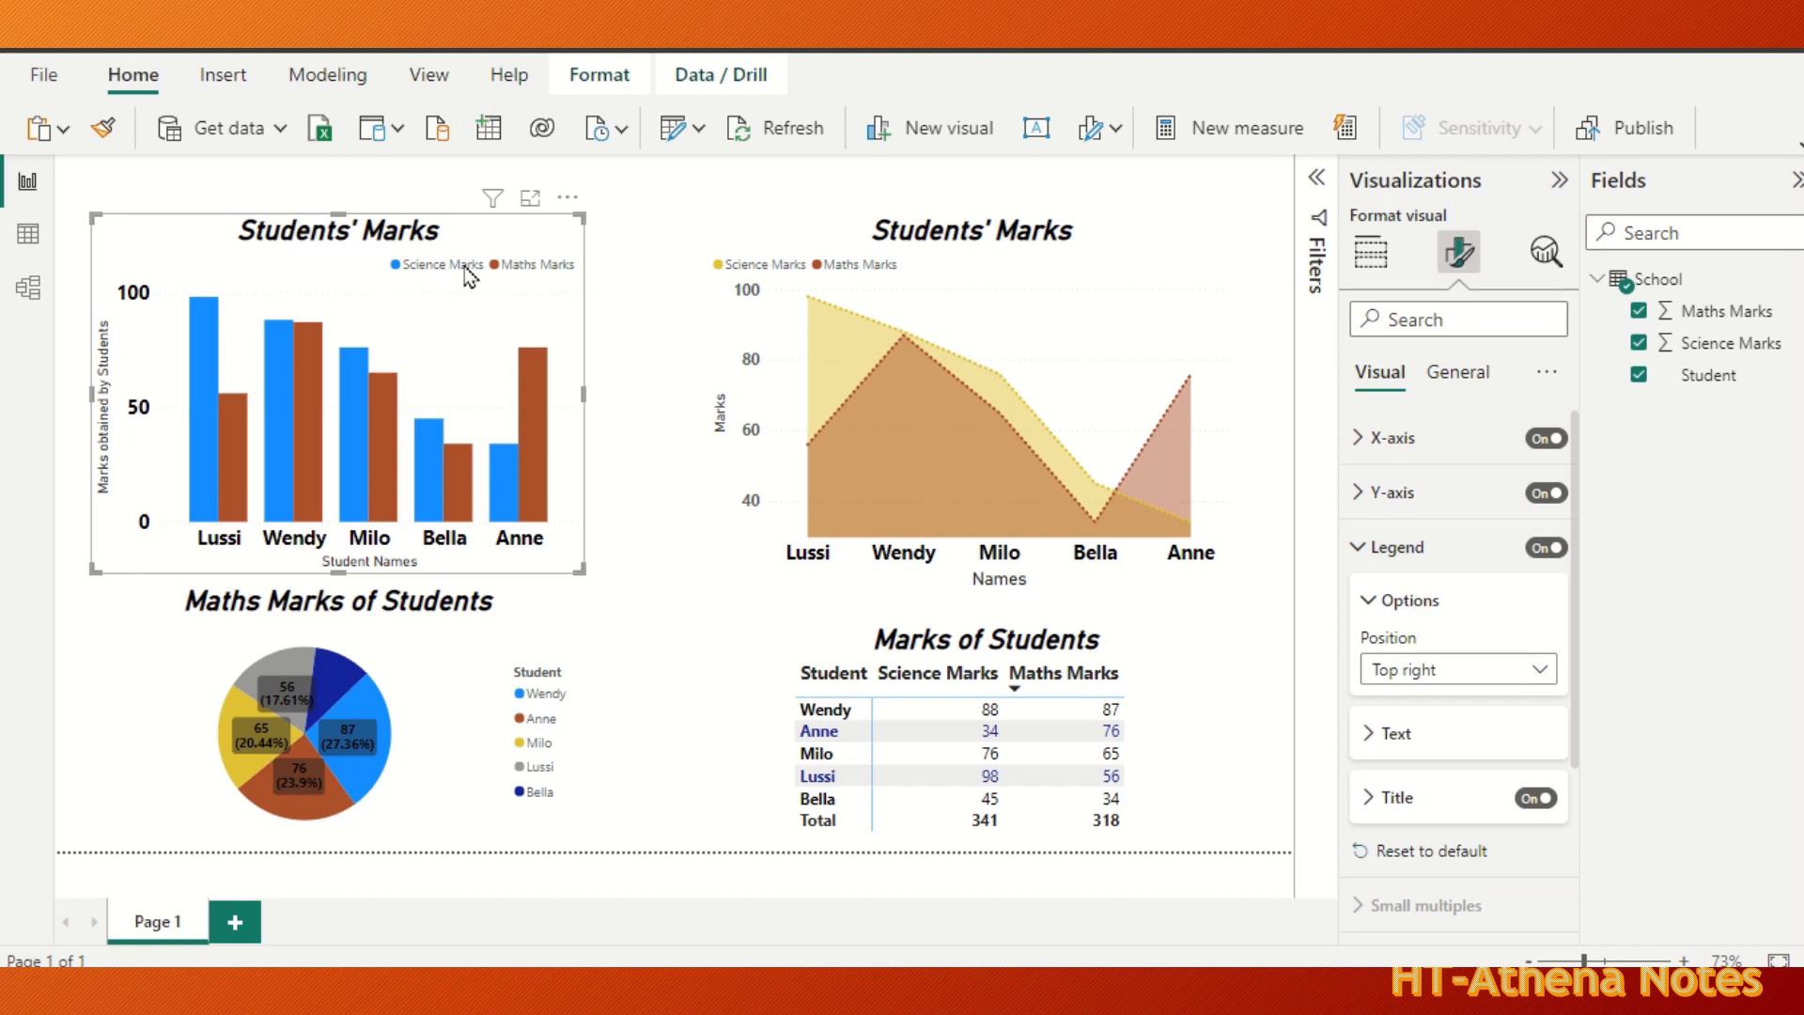
{"action": "left_click", "coordinate": [1539, 670]}
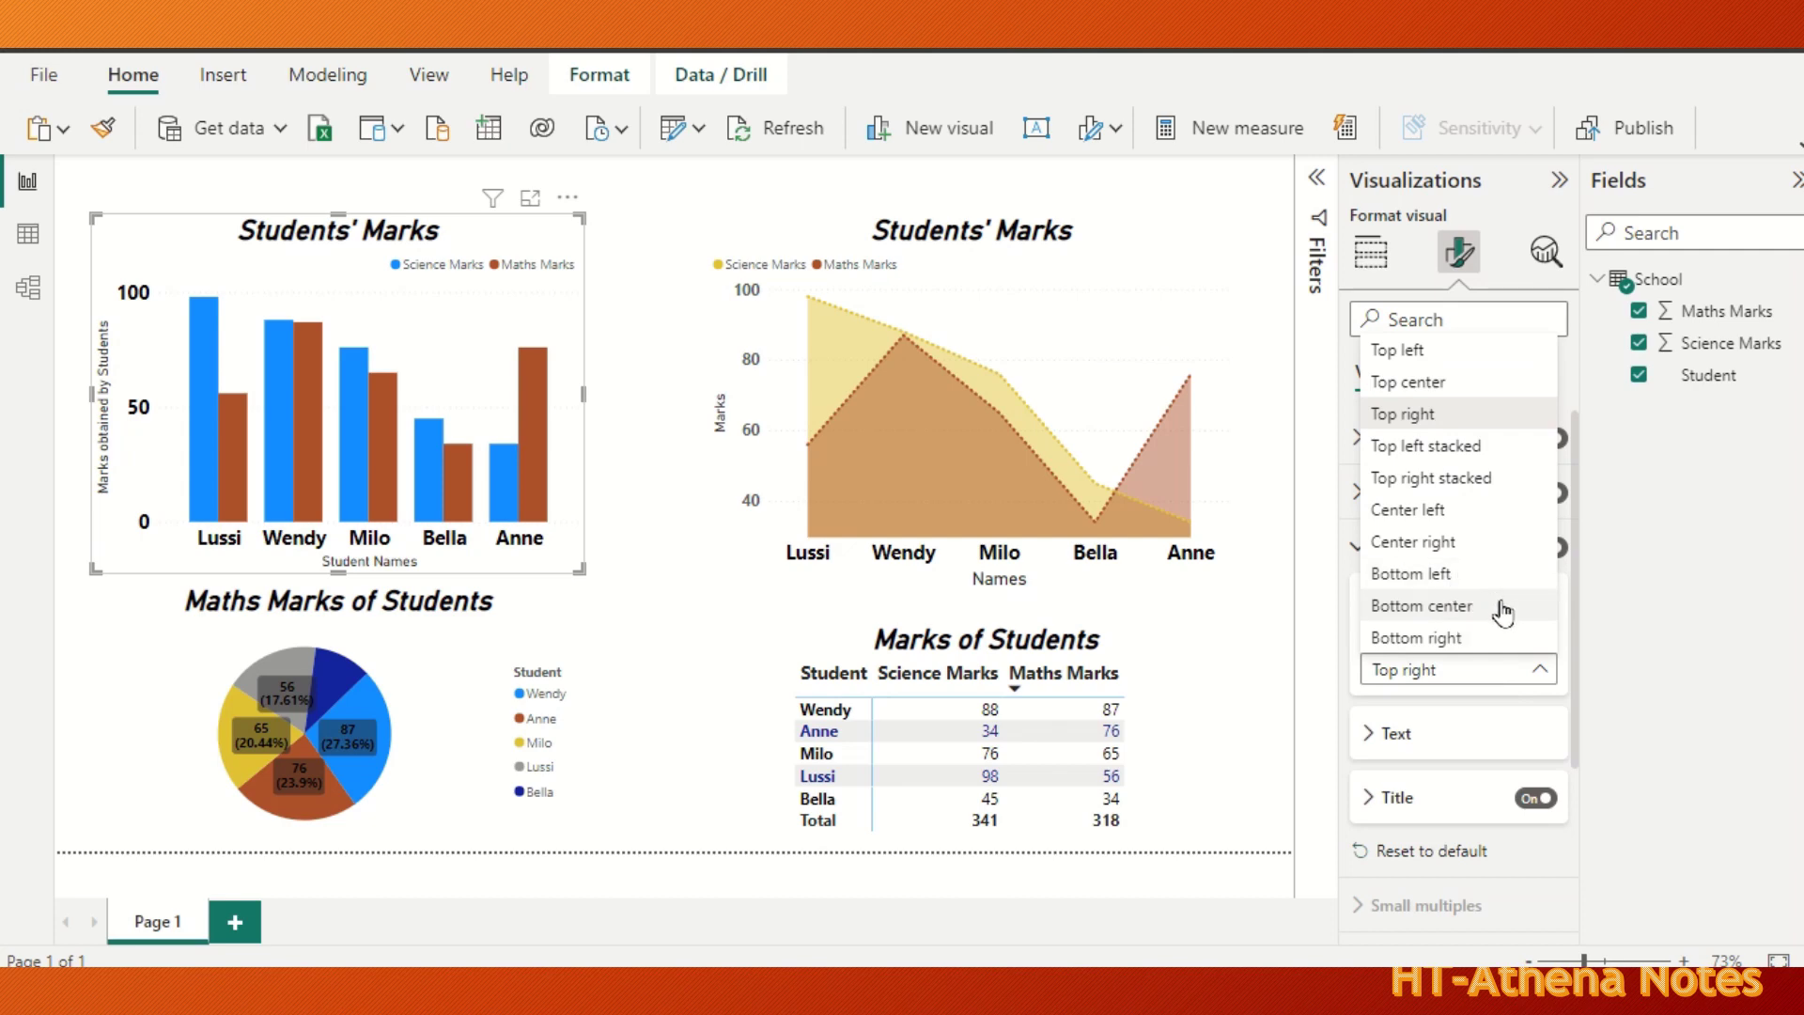
{"action": "left_click", "coordinate": [1457, 575]}
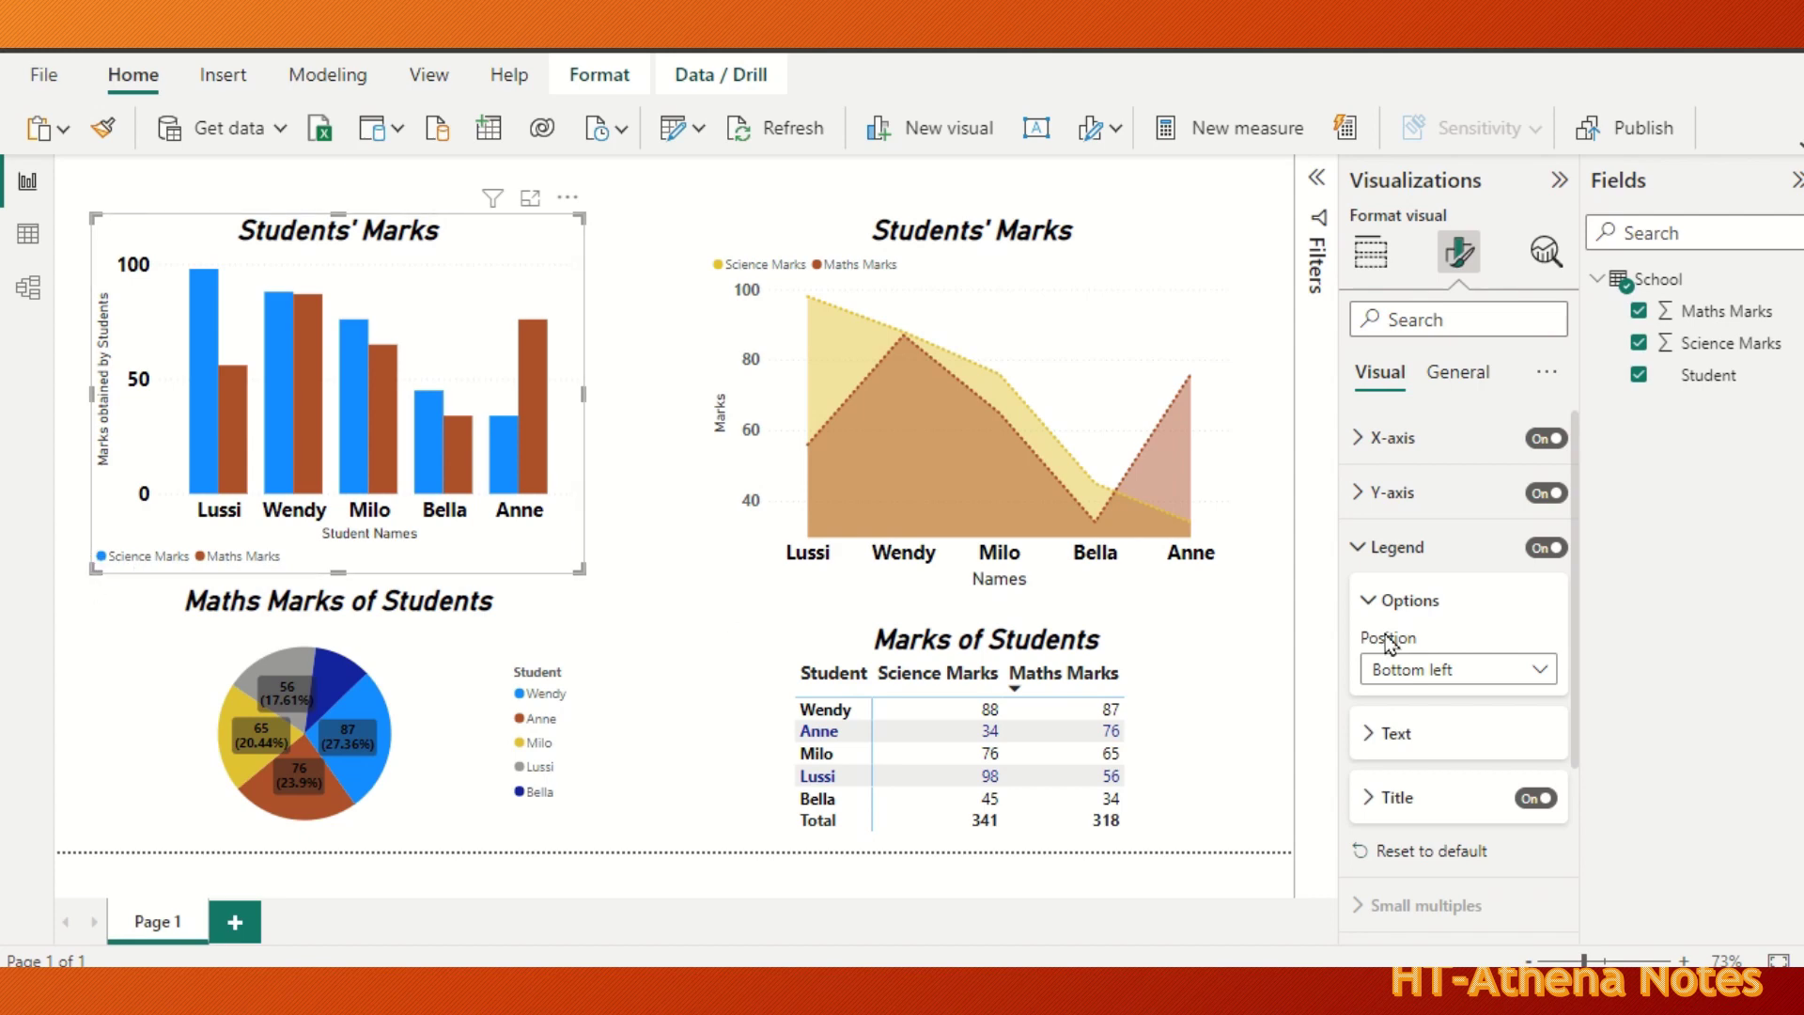
{"action": "left_click", "coordinate": [1513, 673]}
{"action": "left_click", "coordinate": [1435, 606]}
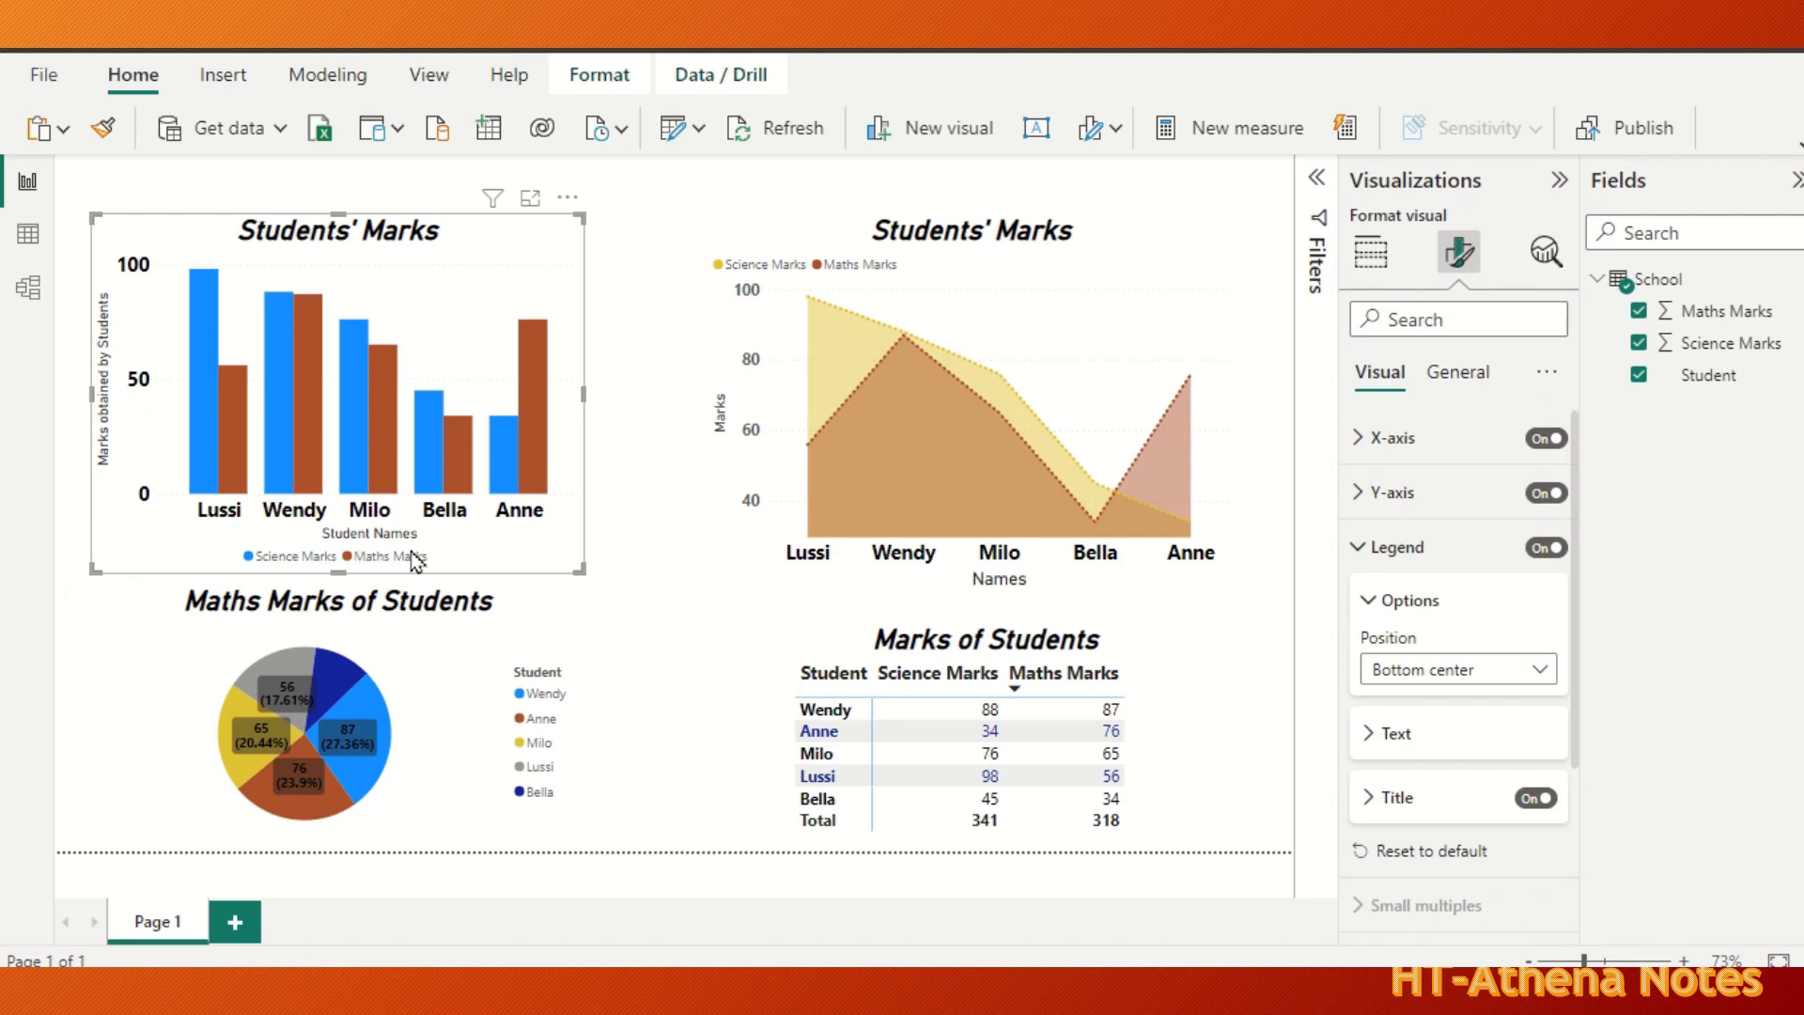
Try Bottom right and Center left, then settle the legend at Center right.
{"action": "left_click", "coordinate": [1533, 671]}
{"action": "left_click", "coordinate": [1511, 639]}
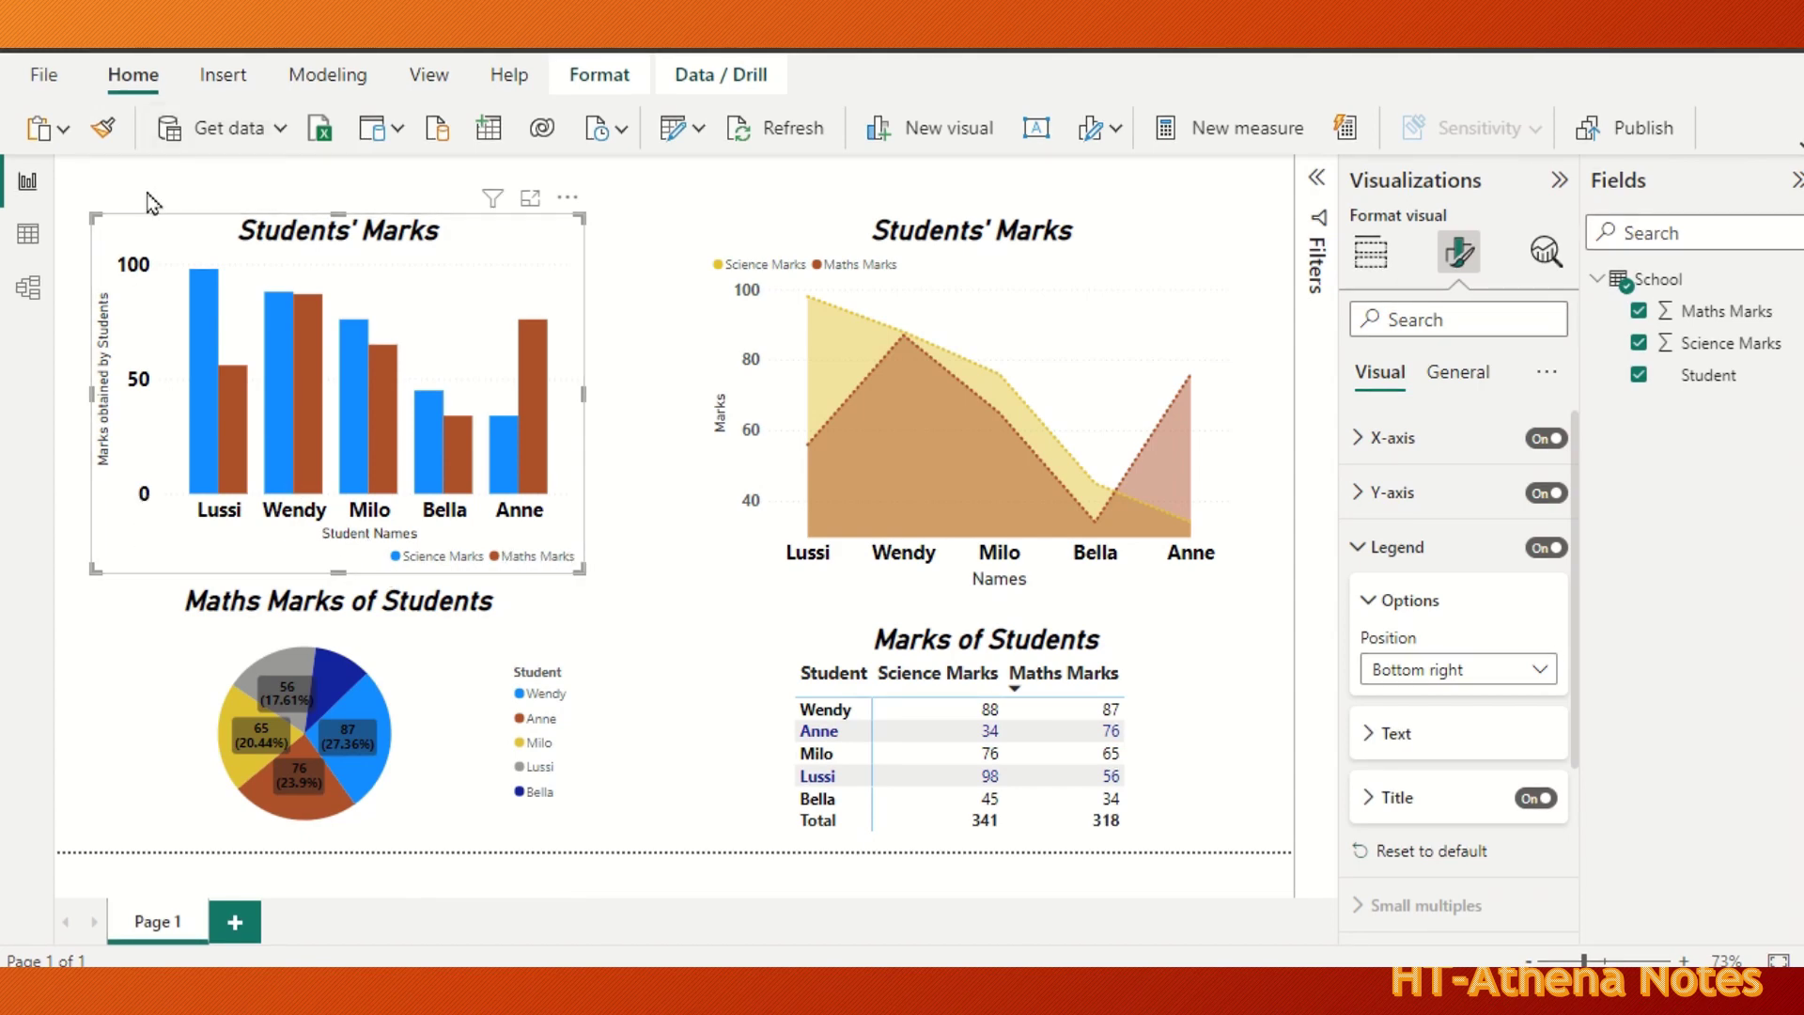
{"action": "left_click", "coordinate": [1531, 672]}
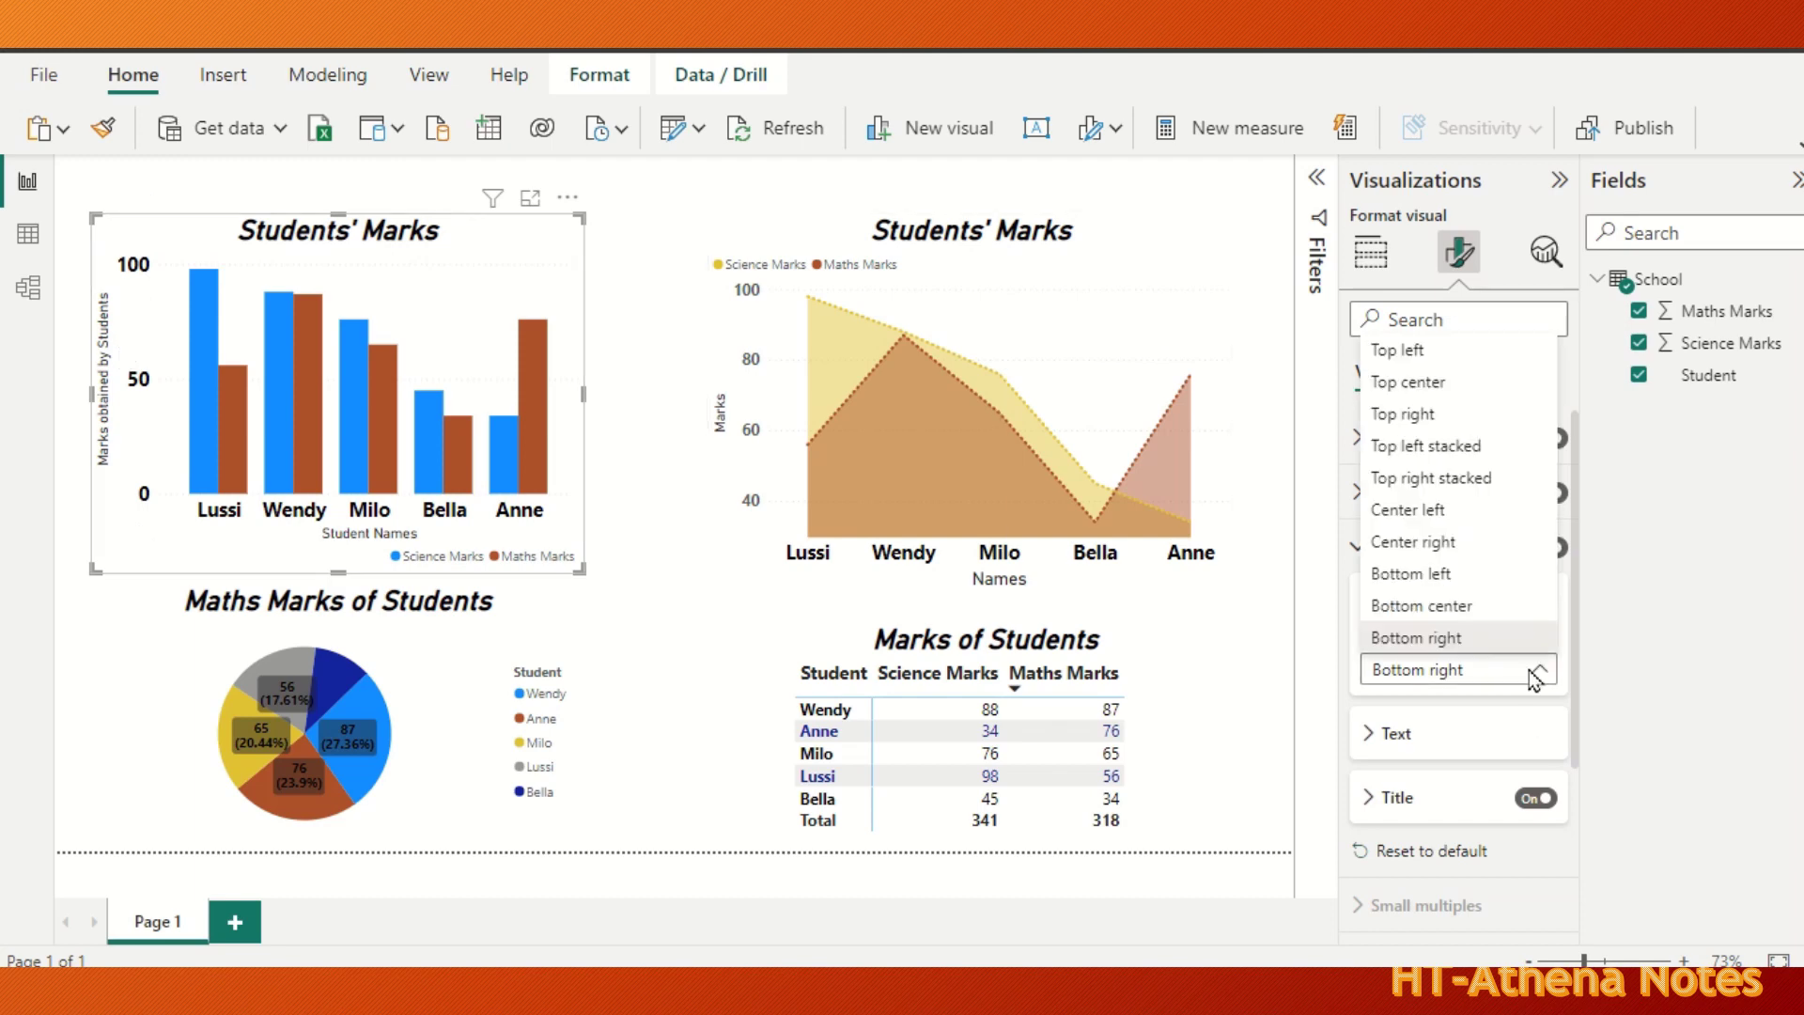
{"action": "left_click", "coordinate": [1430, 514]}
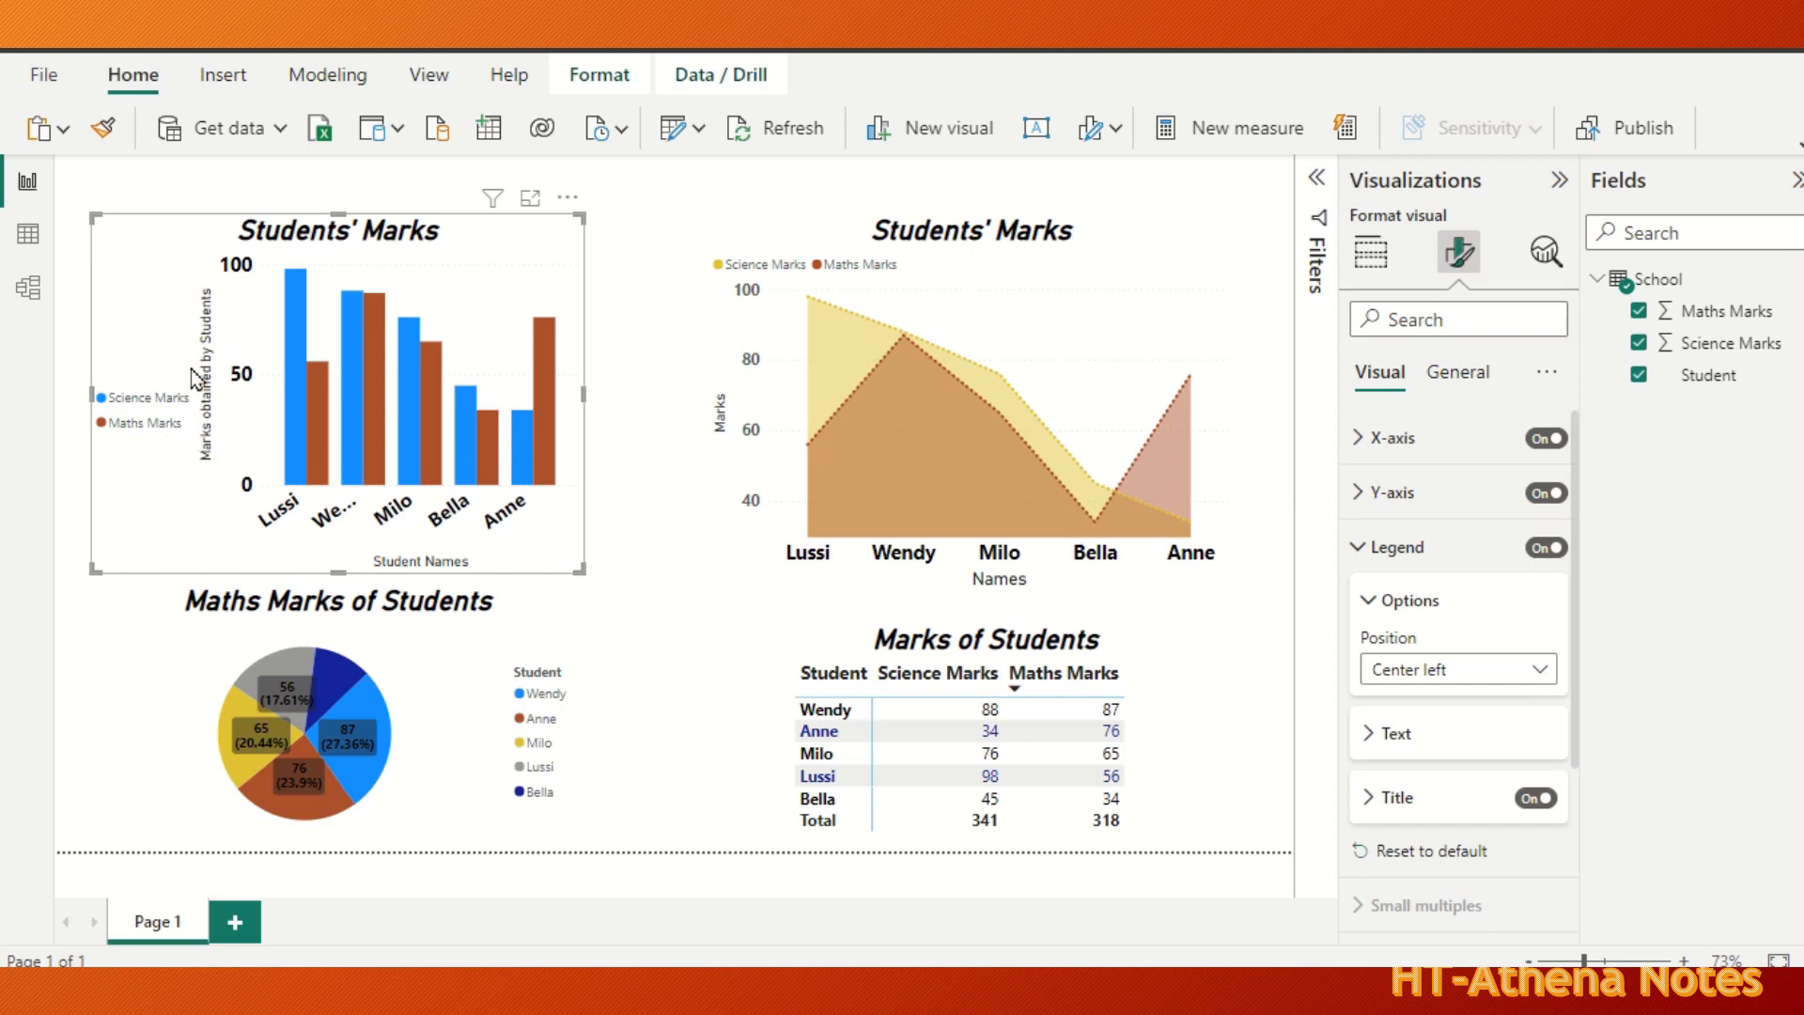
{"action": "left_click", "coordinate": [1540, 671]}
{"action": "left_click", "coordinate": [1436, 543]}
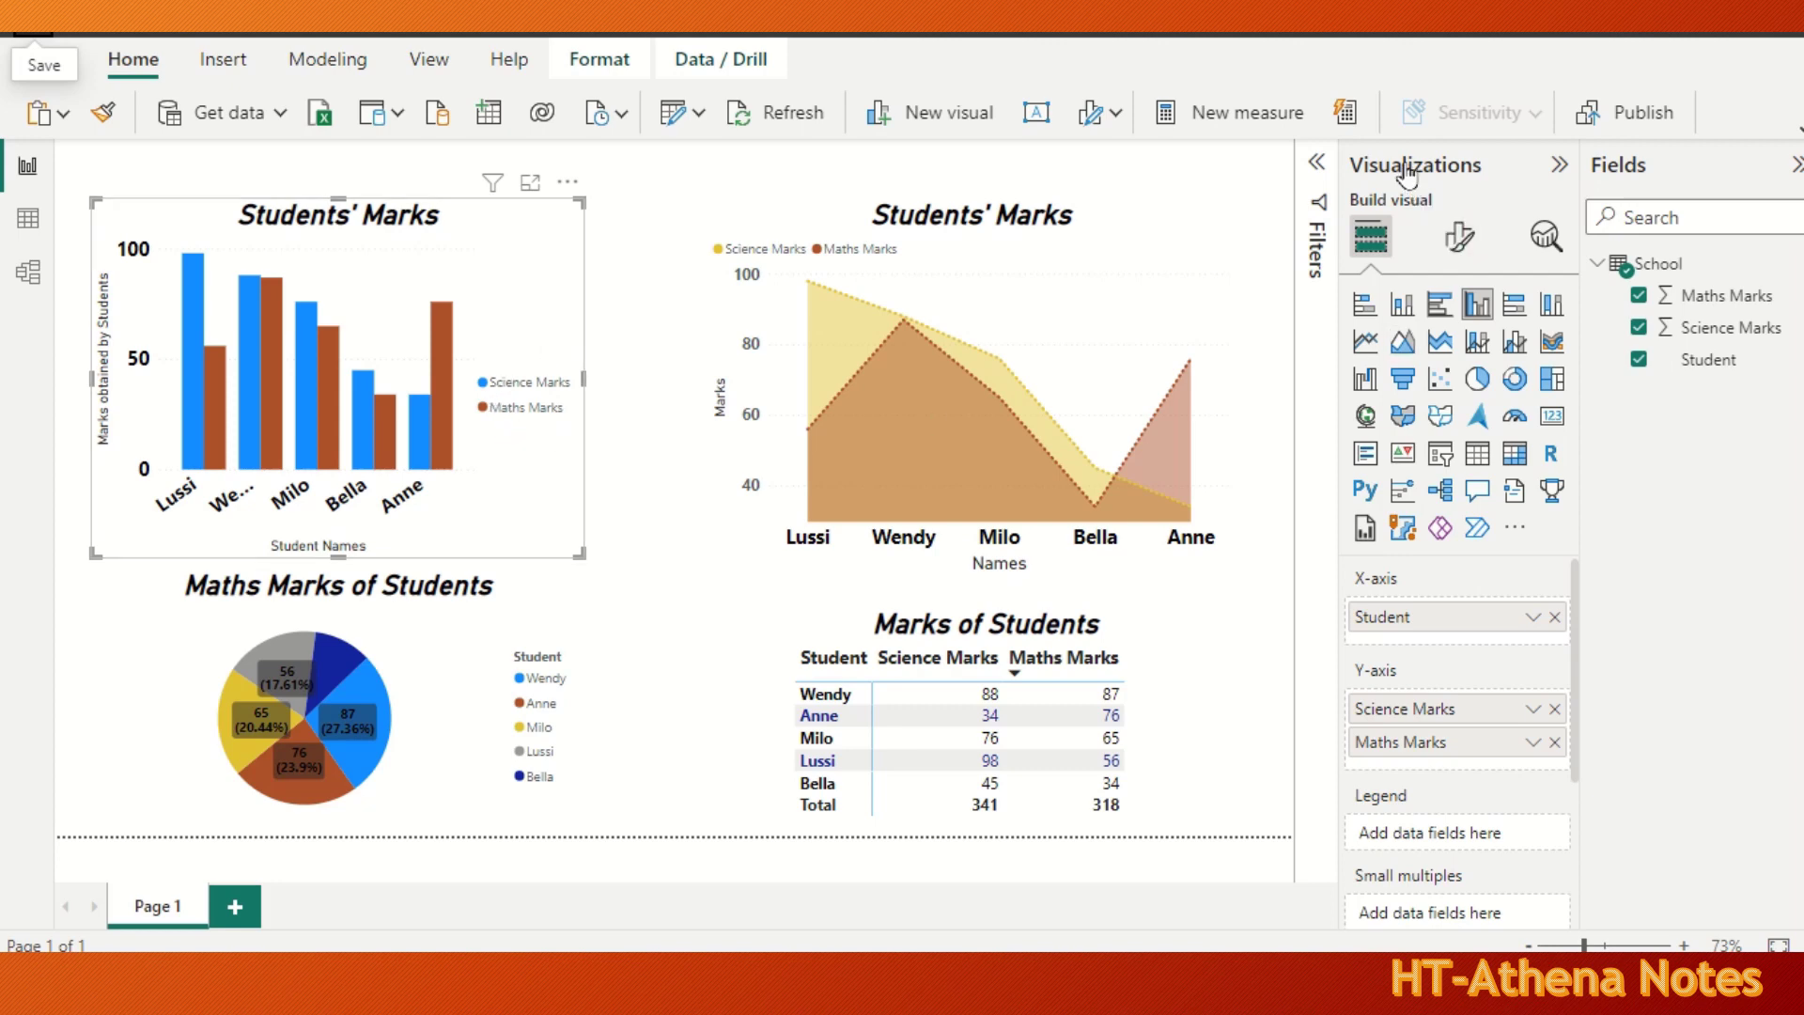
Style the column chart's legend text as 12-point bold black Segoe UI.
{"action": "left_click", "coordinate": [1466, 237]}
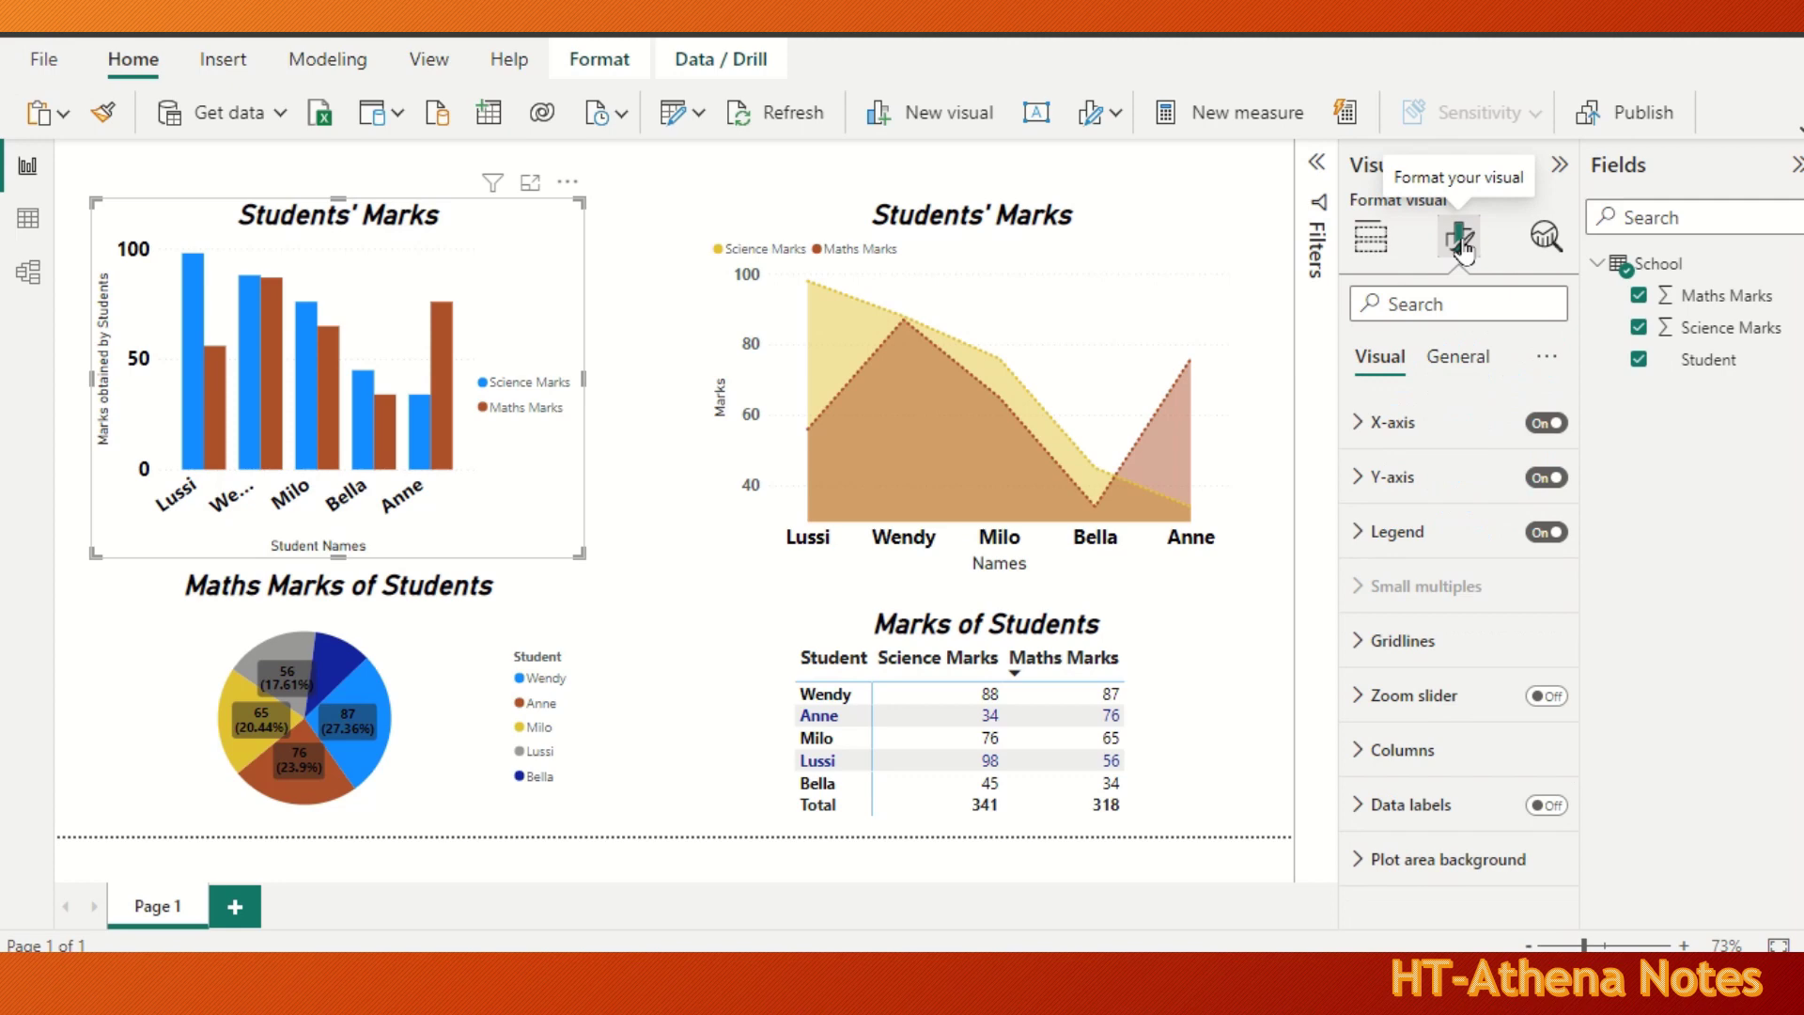
{"action": "left_click", "coordinate": [1358, 532]}
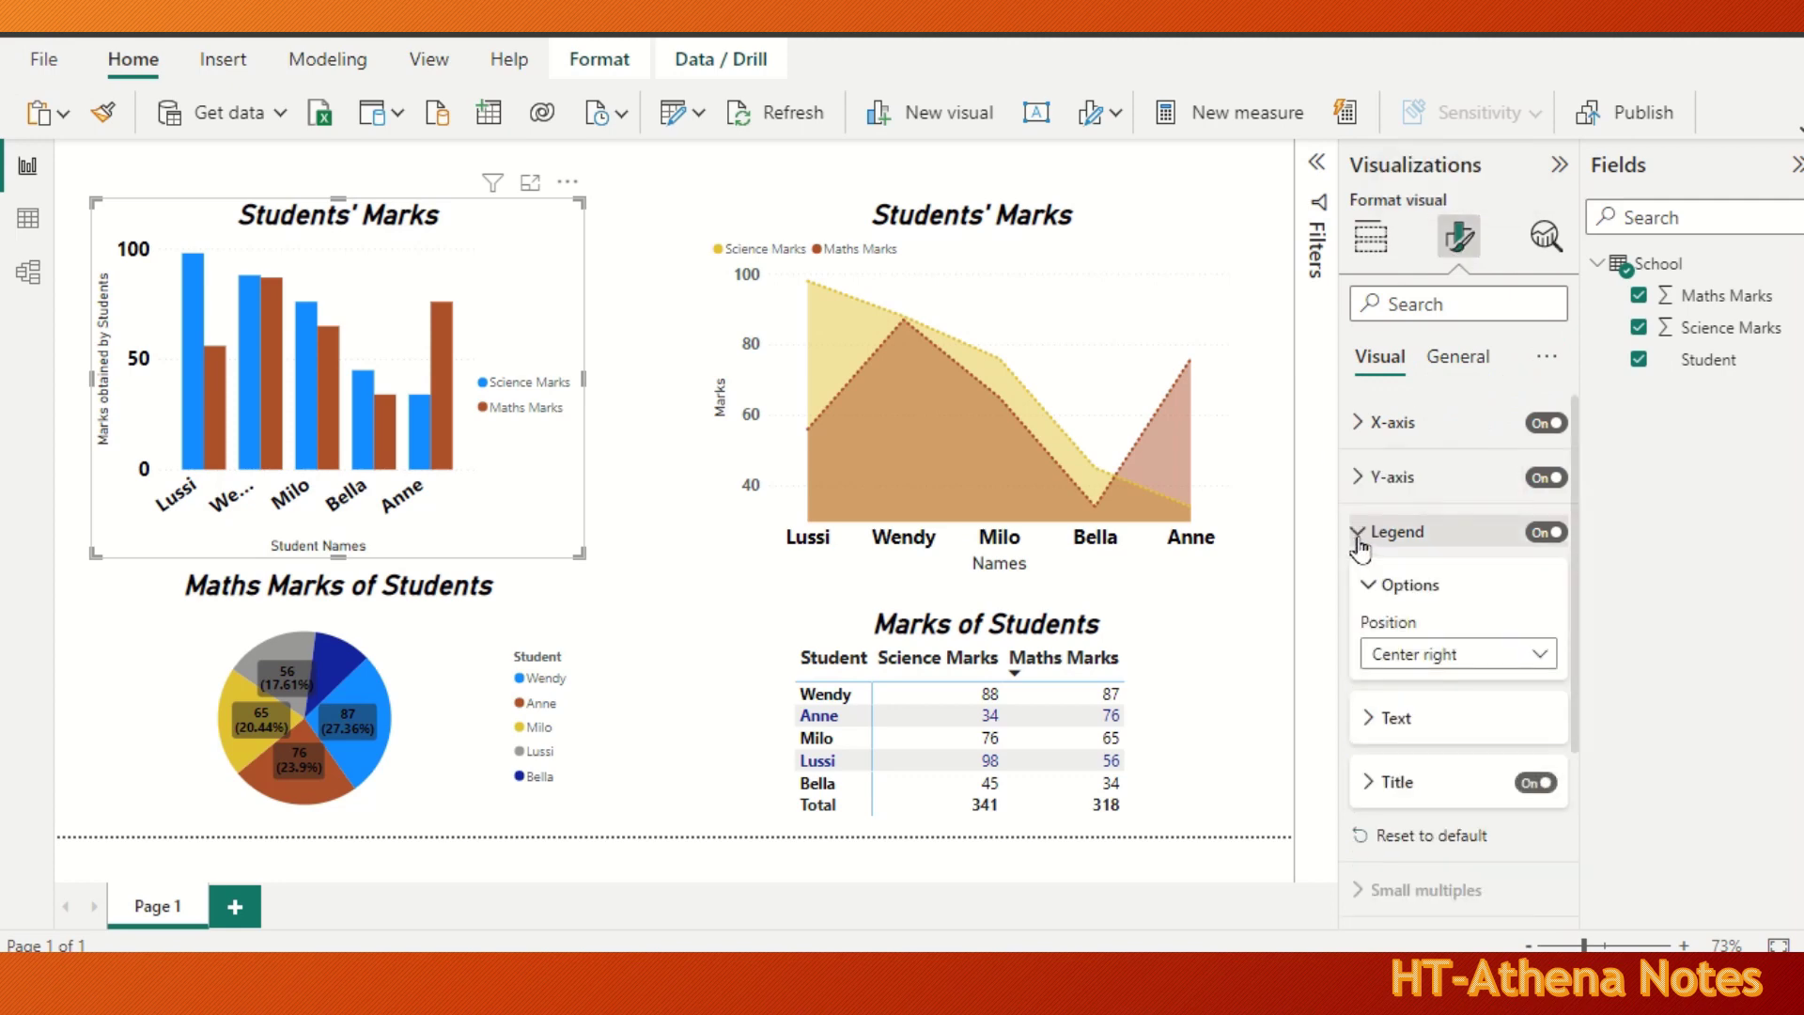
{"action": "left_click", "coordinate": [1369, 719]}
{"action": "left_click_drag", "start_coordinate": [1575, 645], "coordinate": [1581, 739]}
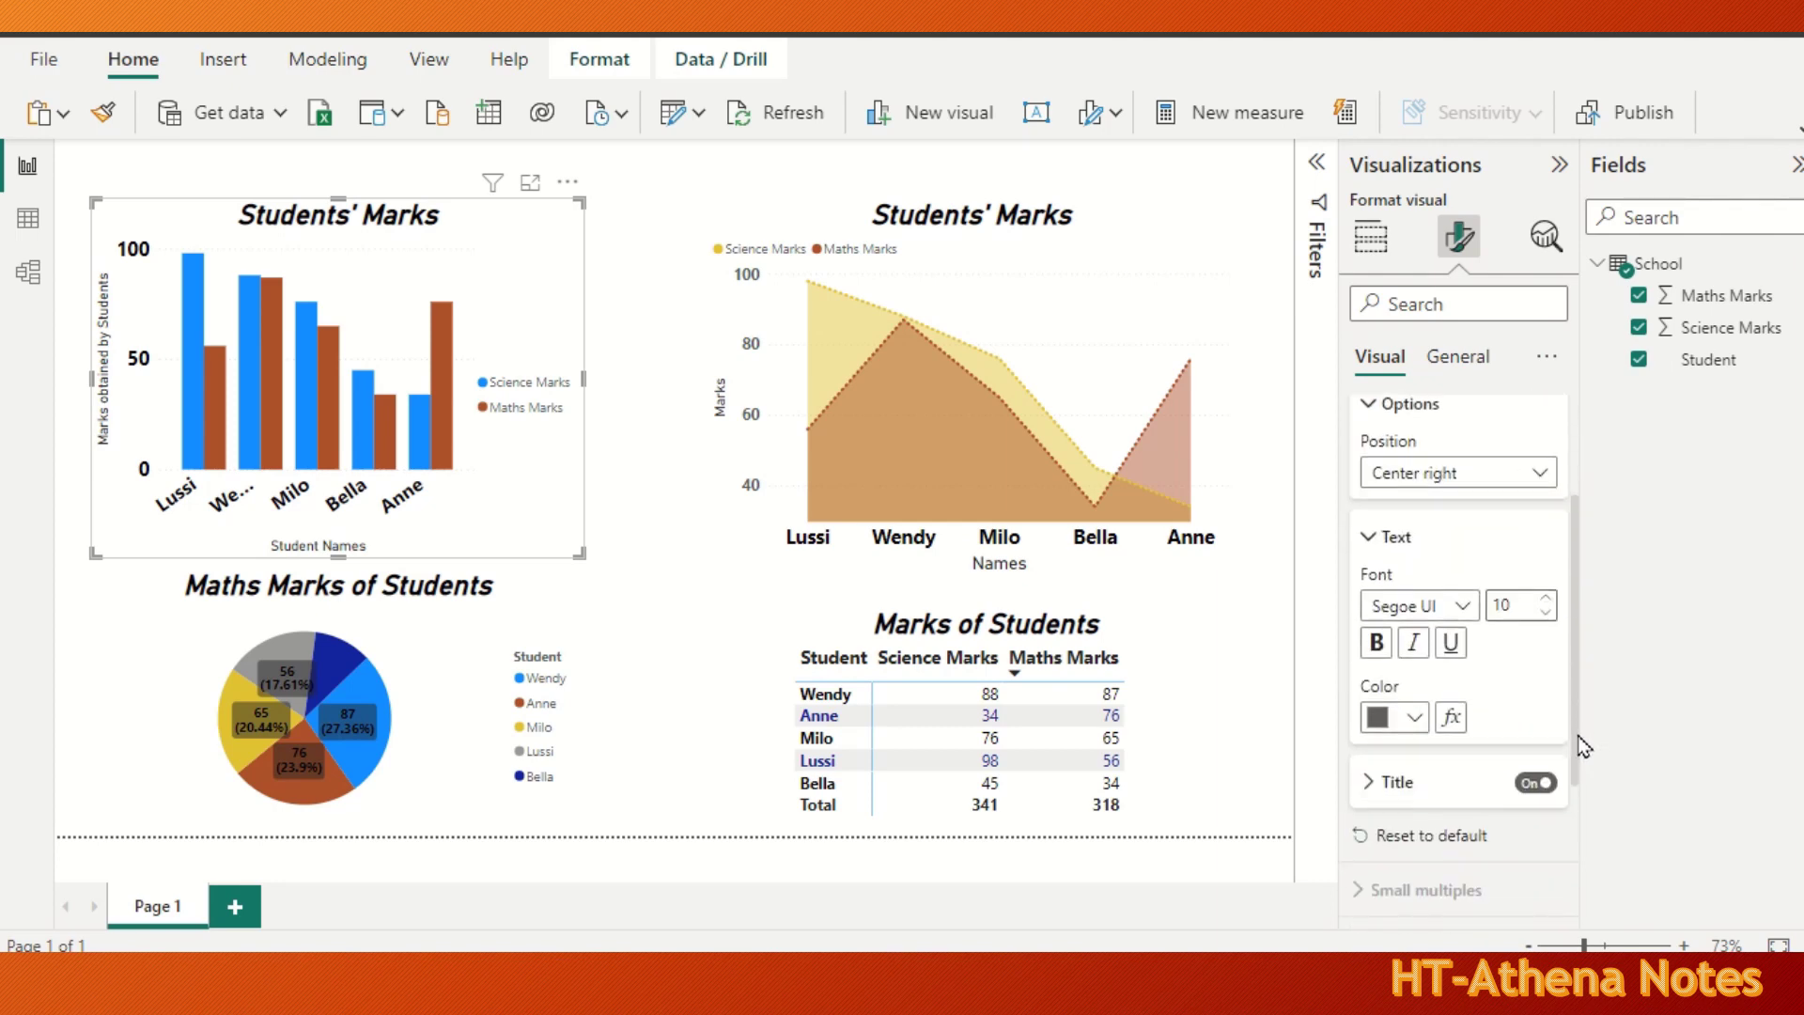
{"action": "left_click", "coordinate": [1520, 606]}
{"action": "type", "text": "12"}
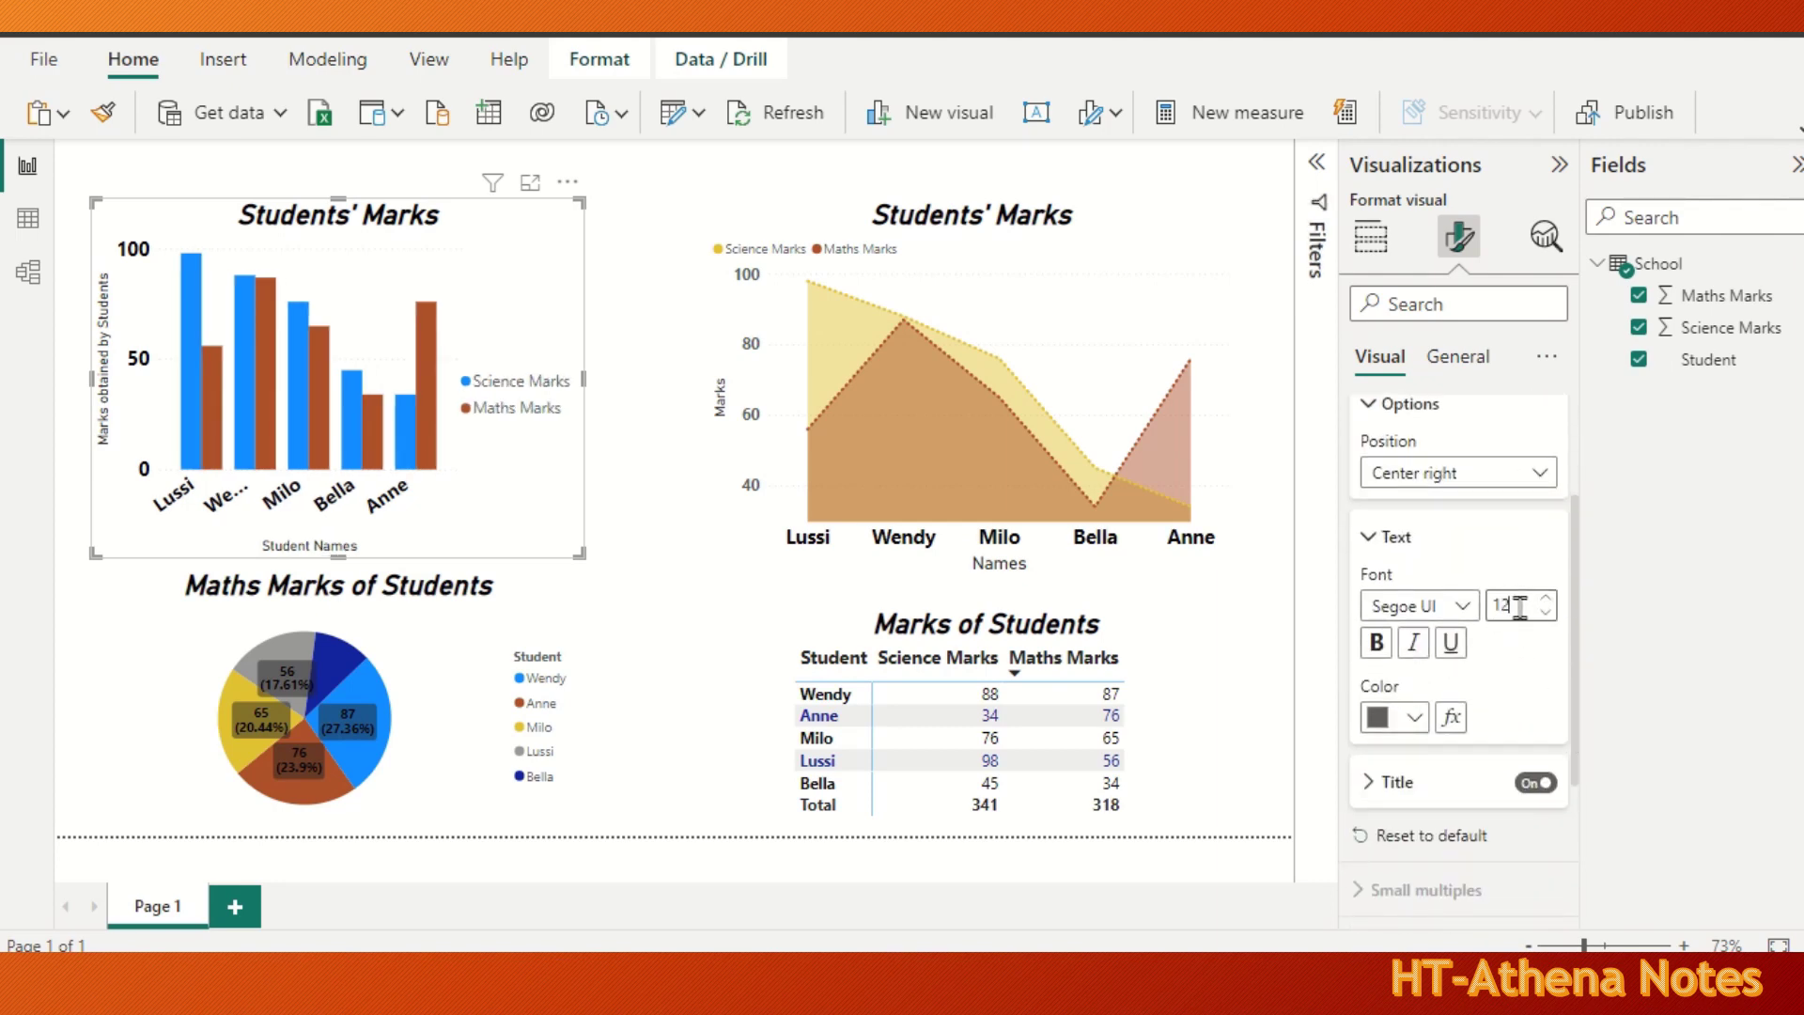
{"action": "left_click", "coordinate": [1378, 647]}
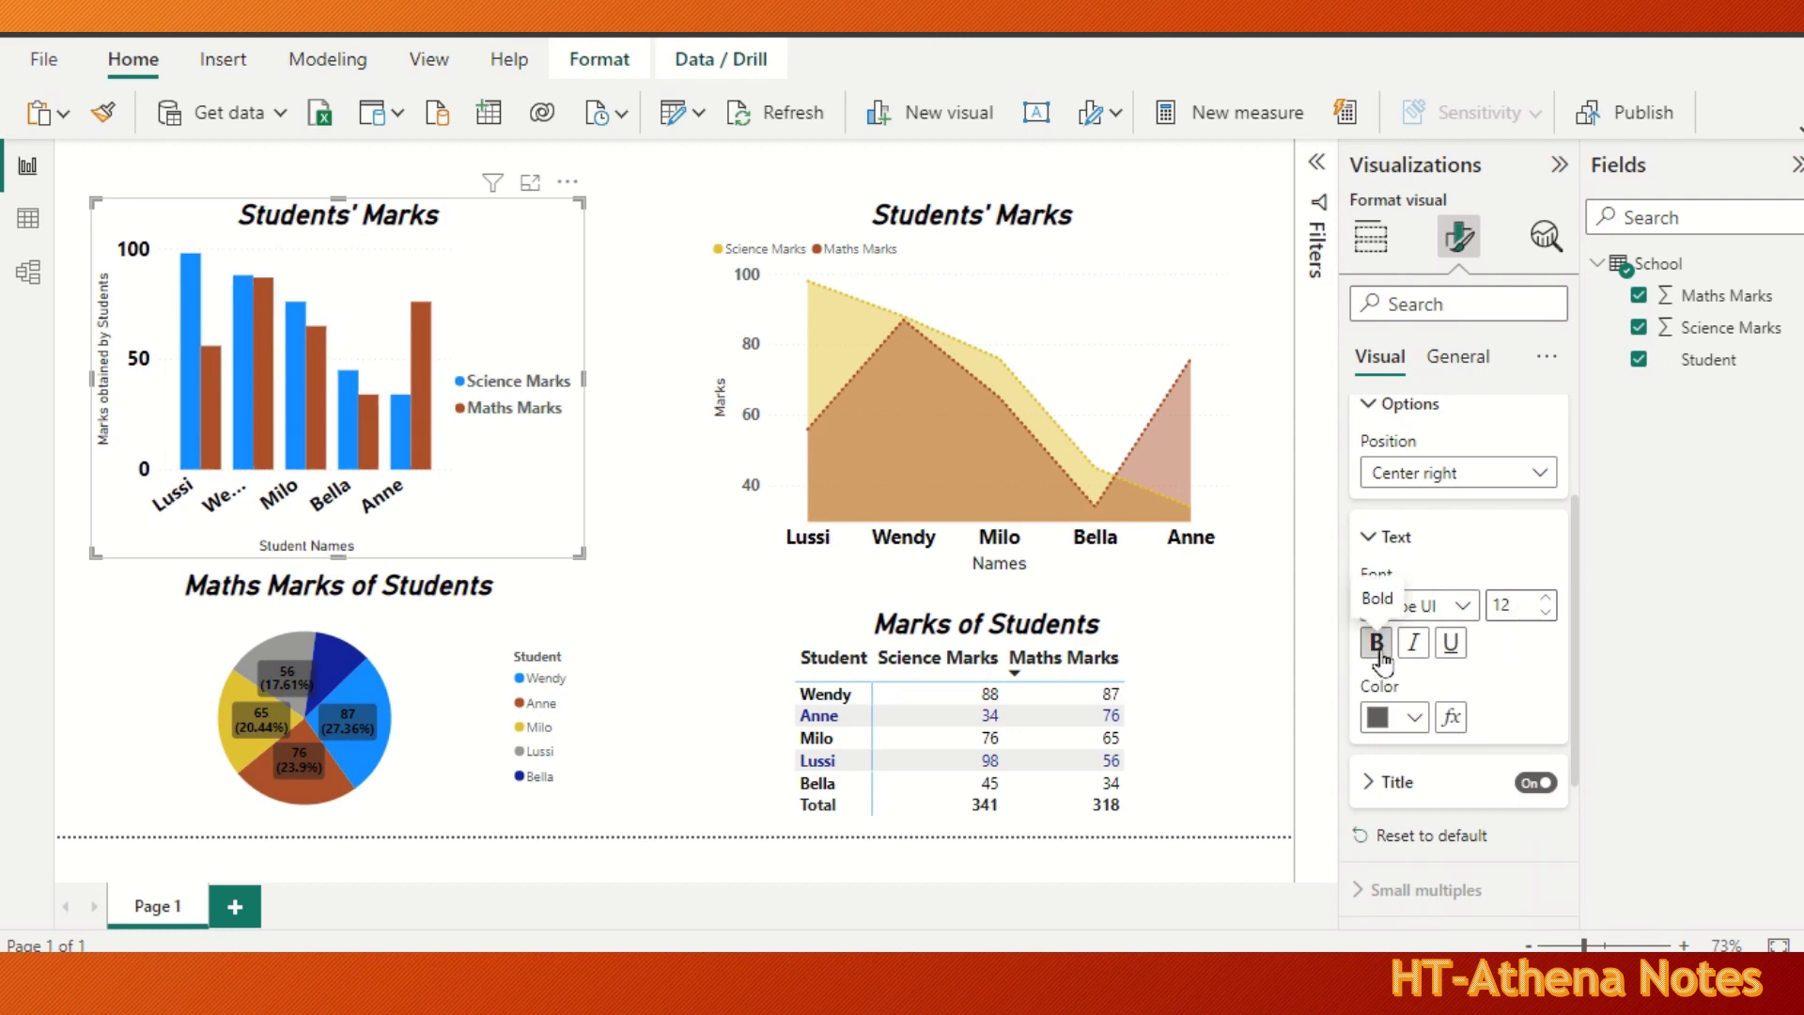
{"action": "left_click", "coordinate": [1415, 719]}
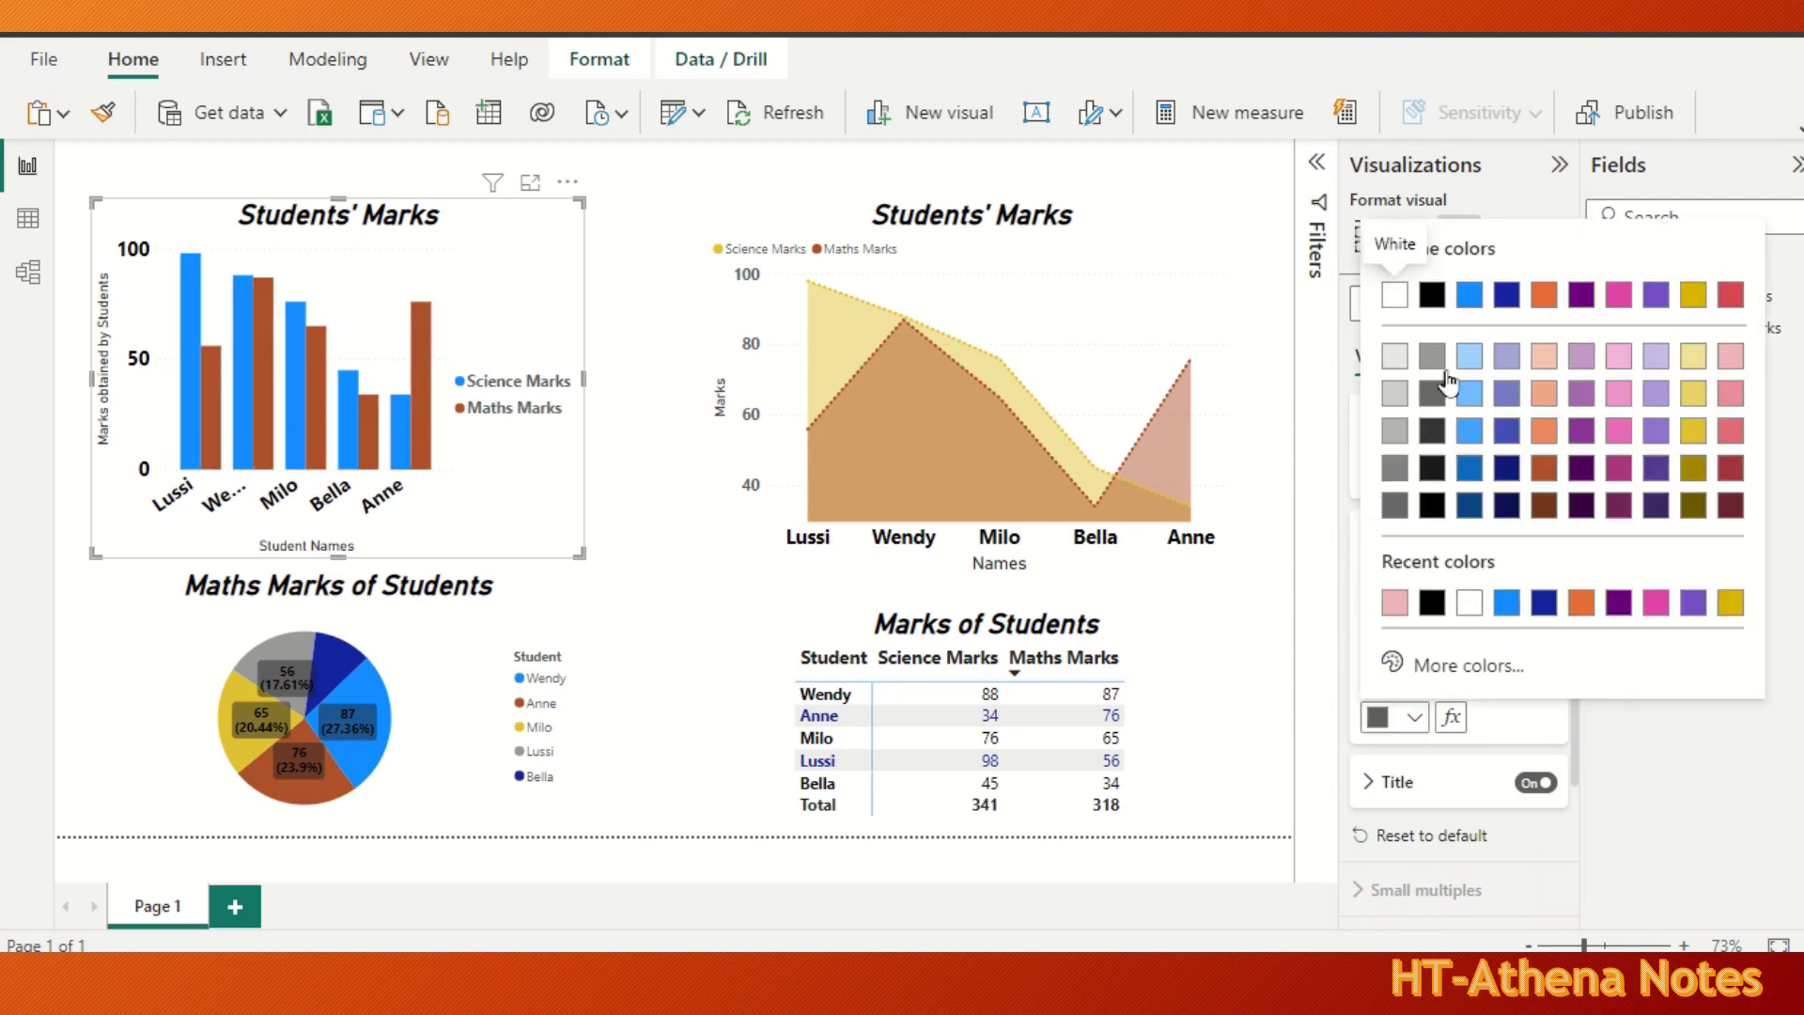
{"action": "left_click", "coordinate": [1430, 297]}
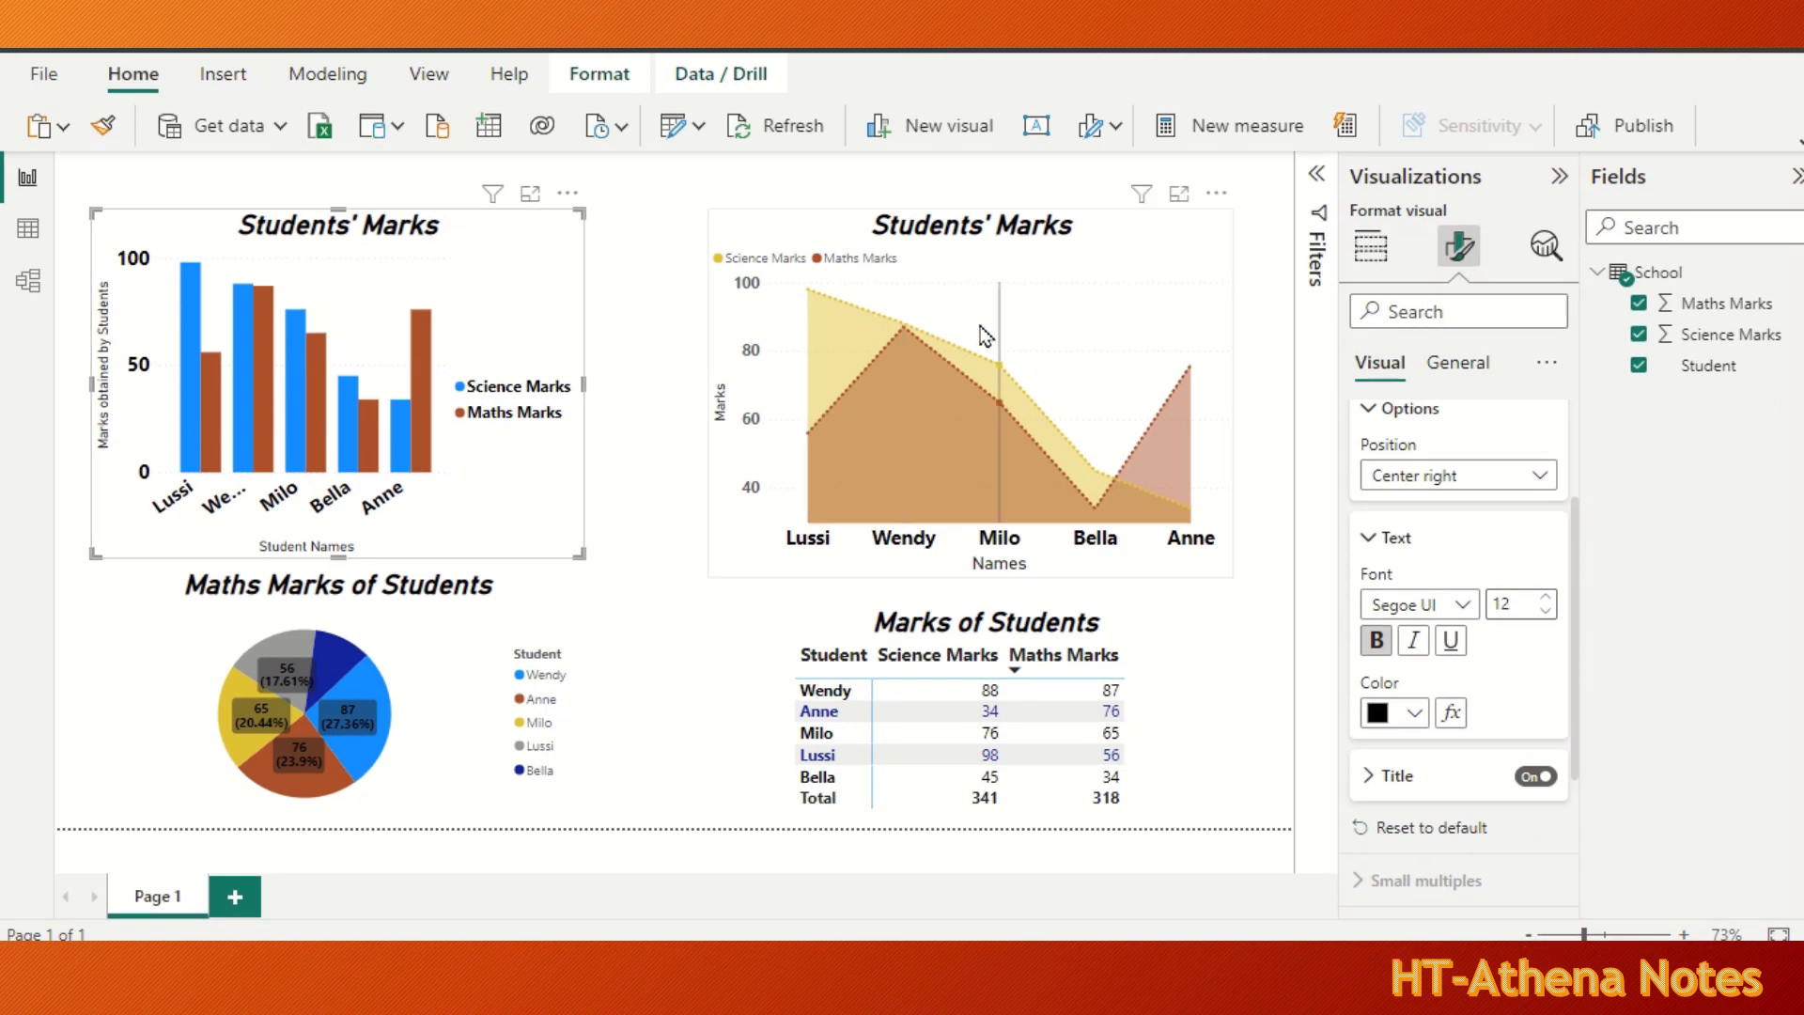
Select the area chart and set its legend position to Bottom center.
{"action": "left_click", "coordinate": [1184, 254]}
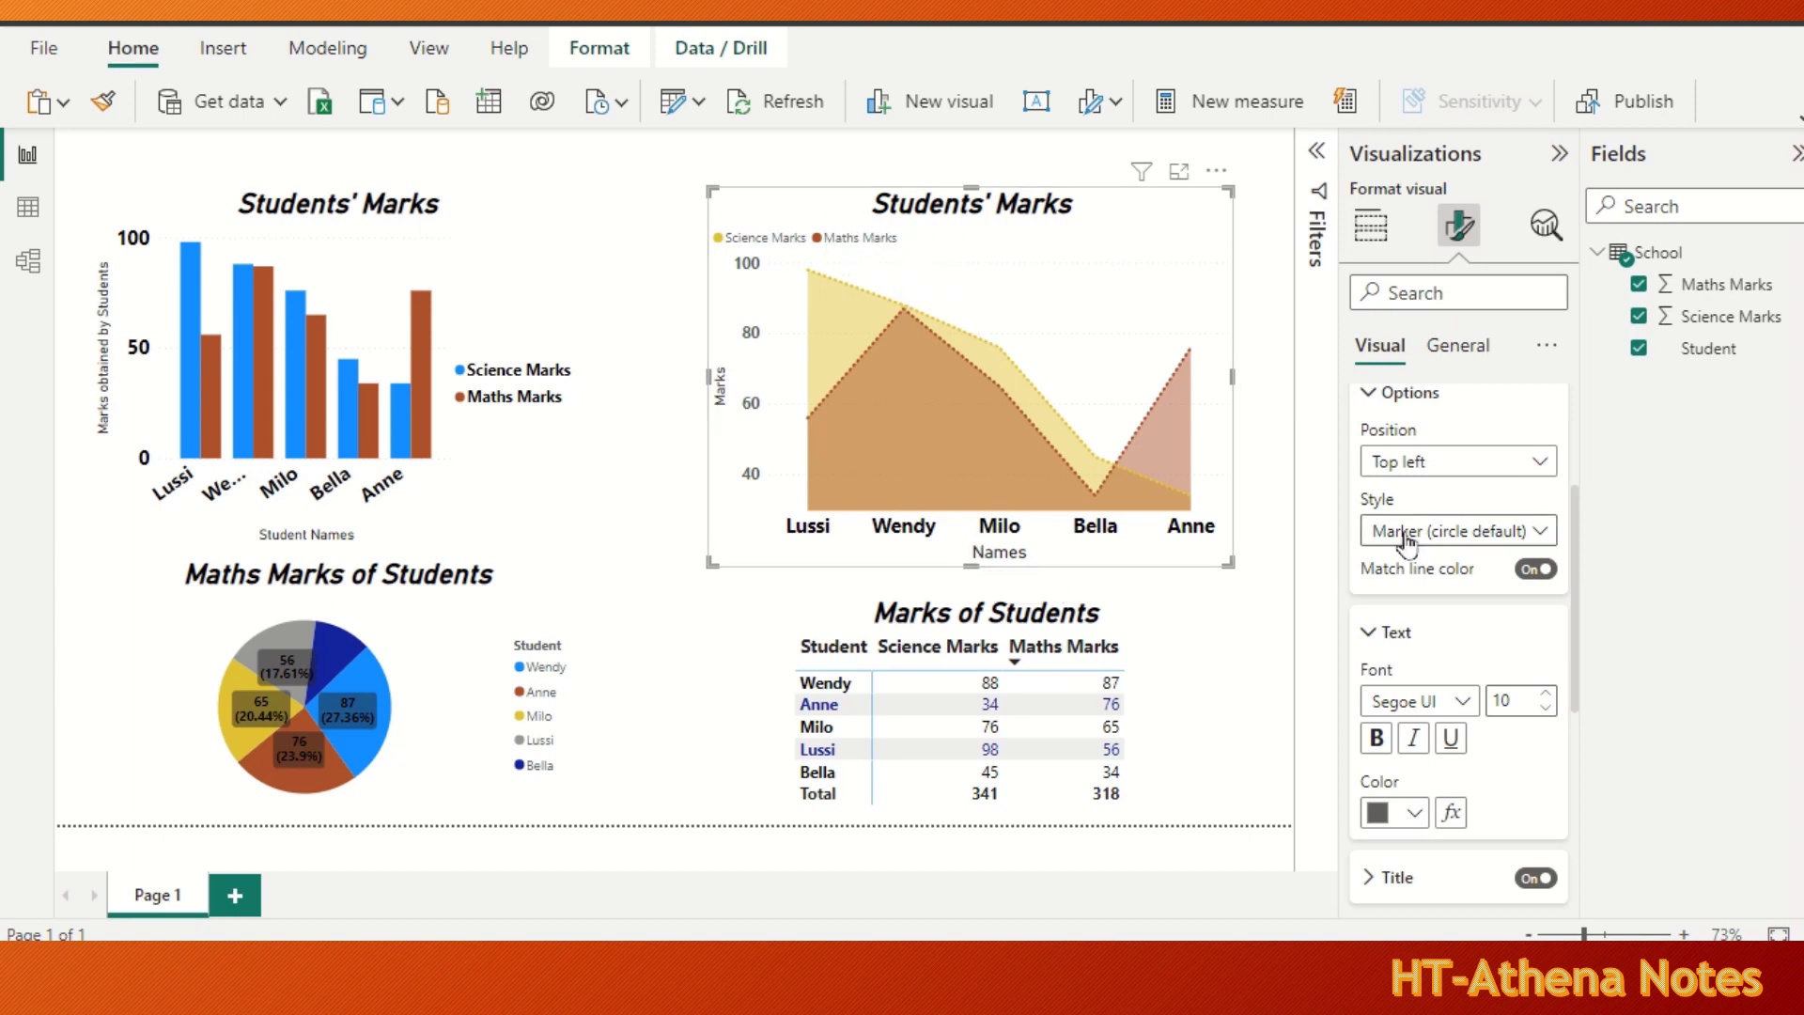
{"action": "scroll", "coordinate": [1579, 508], "scroll_direction": "up", "scroll_amount": 3}
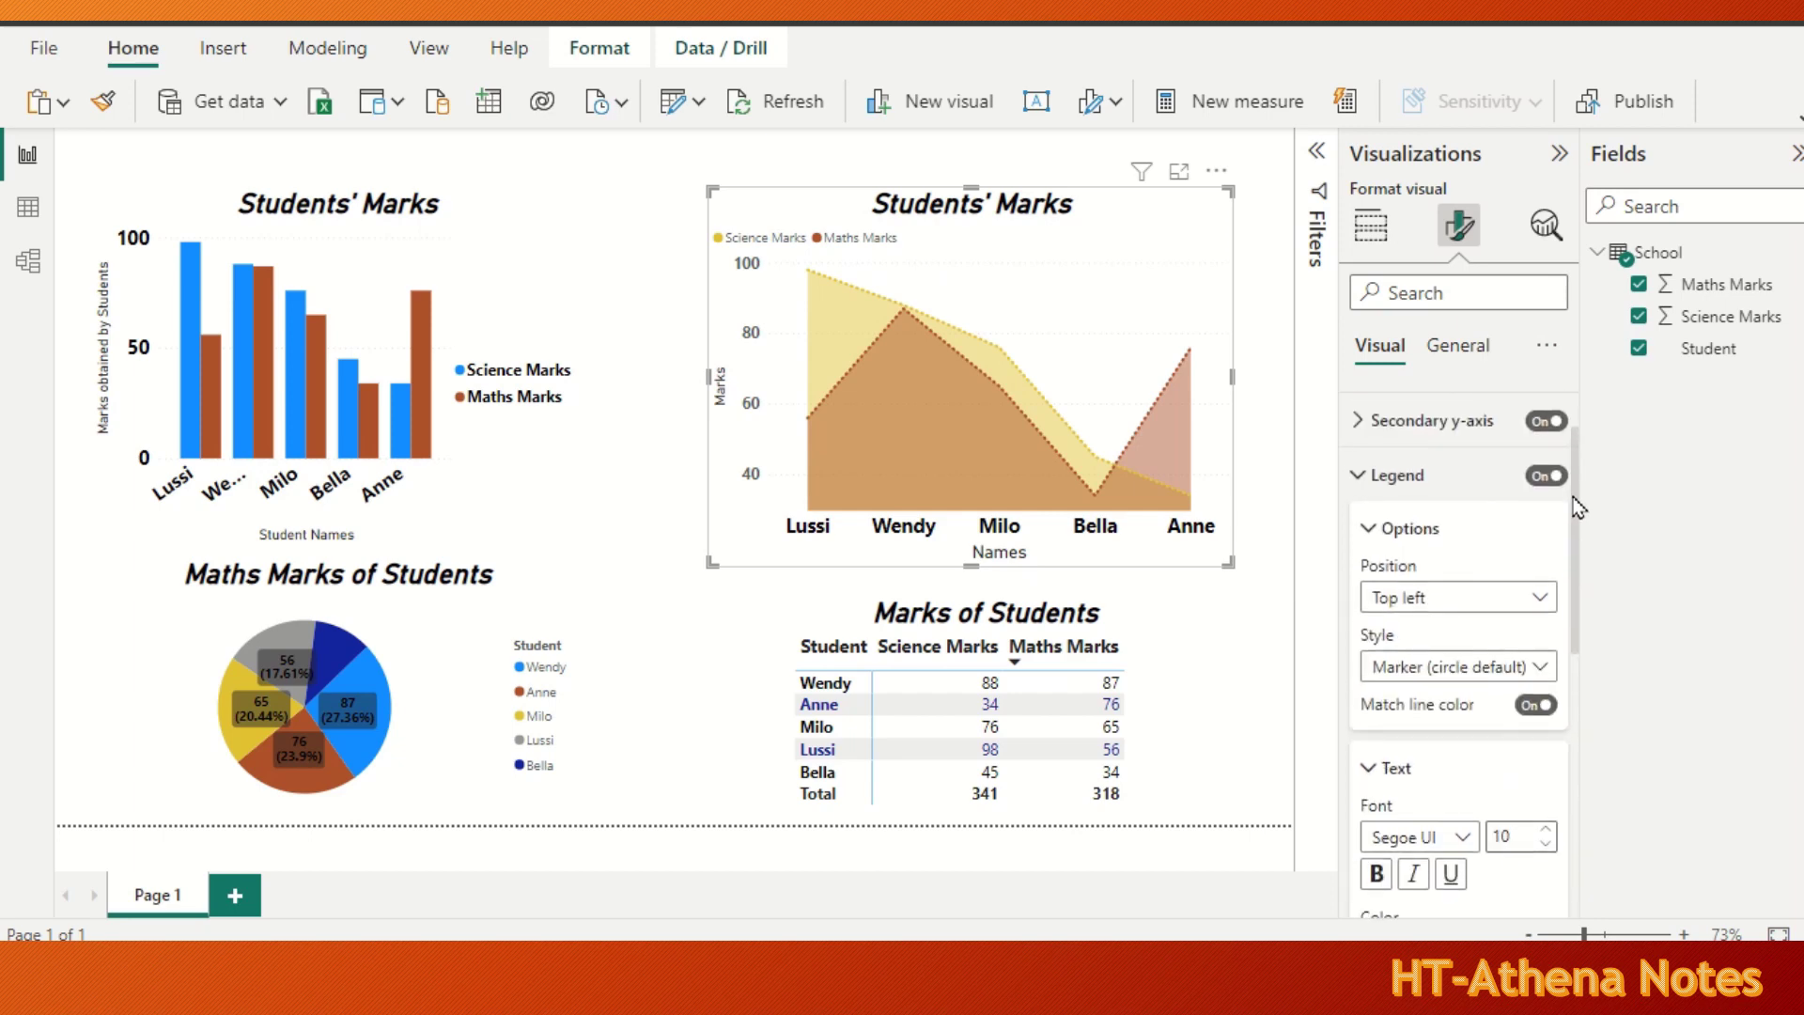
{"action": "left_click", "coordinate": [1542, 600]}
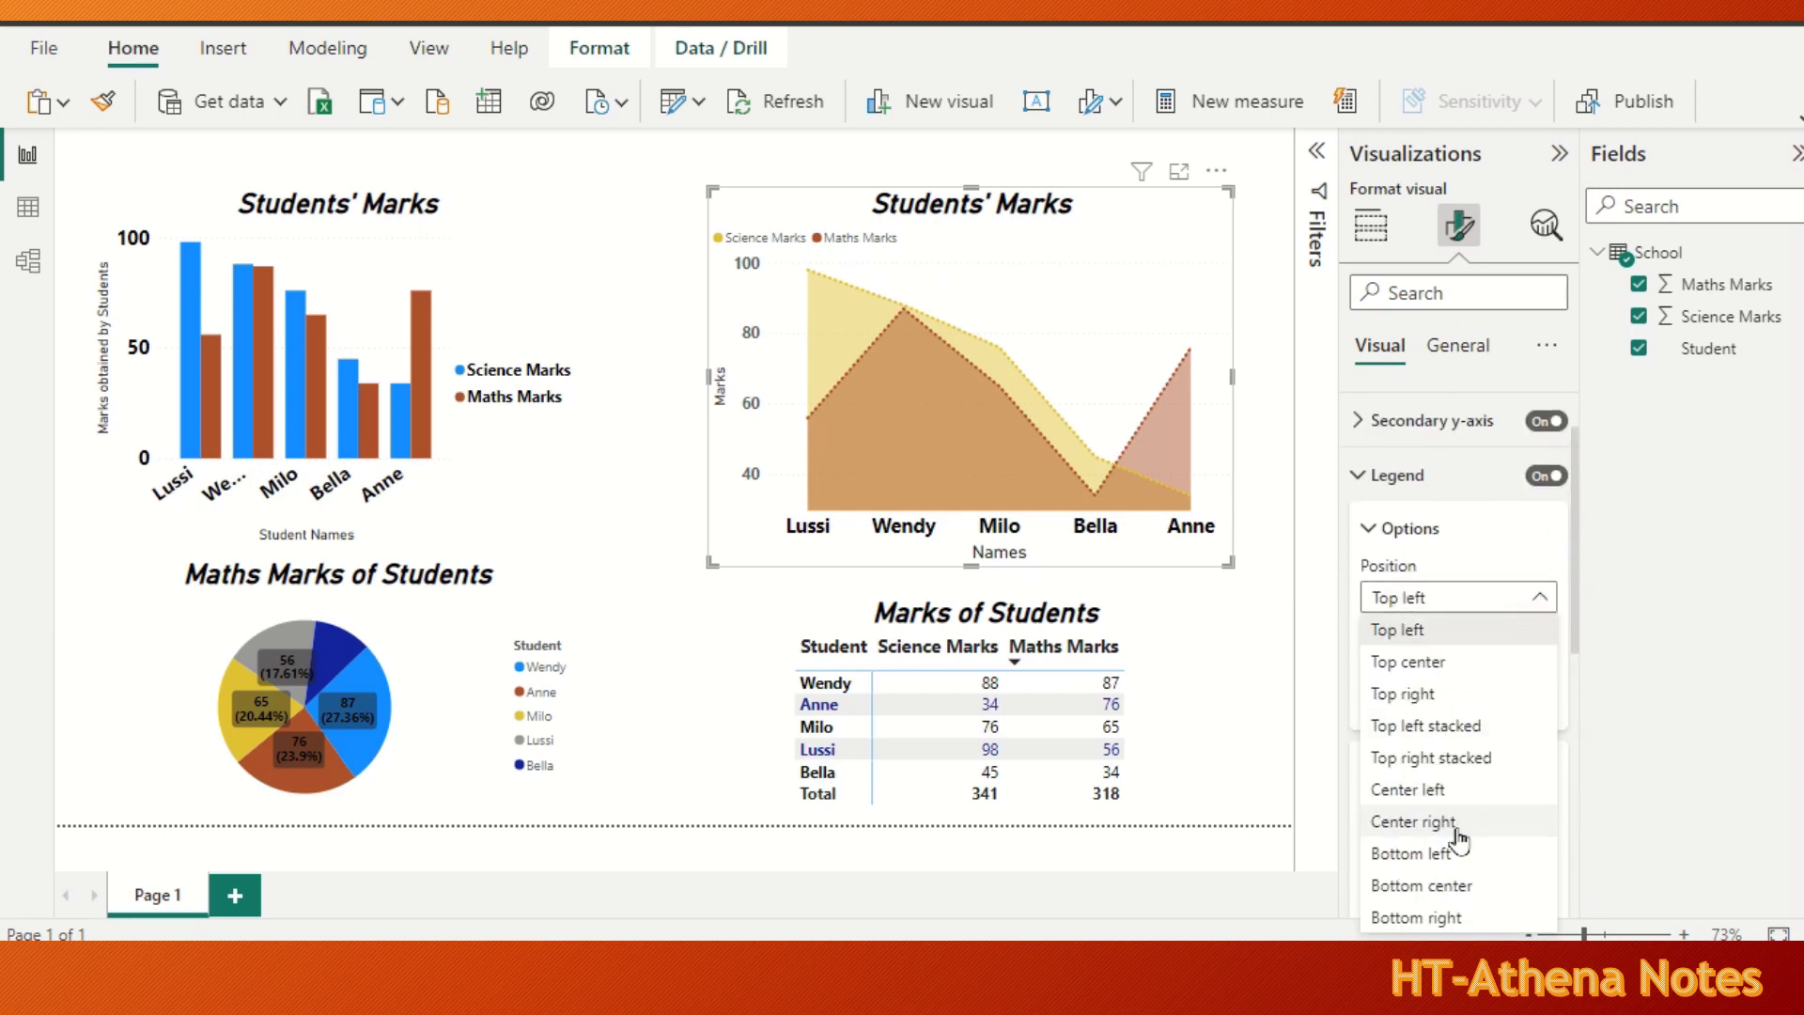
{"action": "left_click", "coordinate": [1428, 885]}
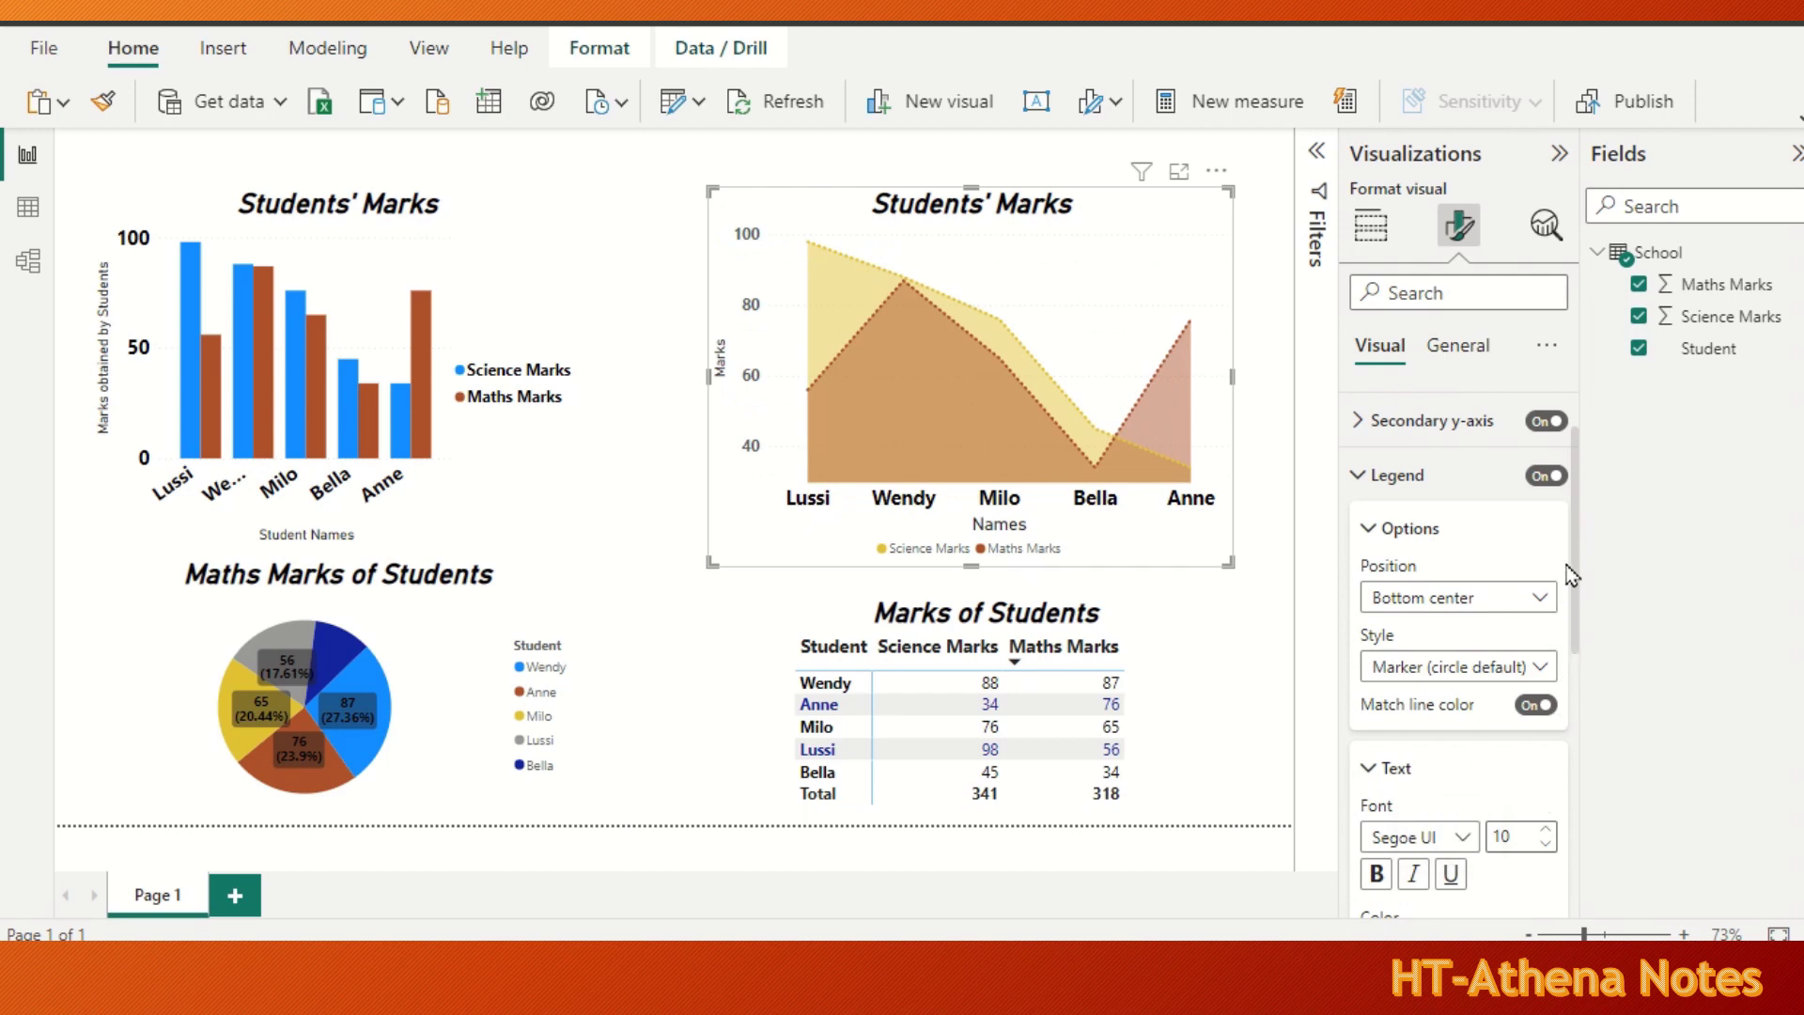
Make the area chart legend text bold at size 12 and collapse the Legend card.
{"action": "left_click_drag", "start_coordinate": [1578, 558], "coordinate": [1575, 652]}
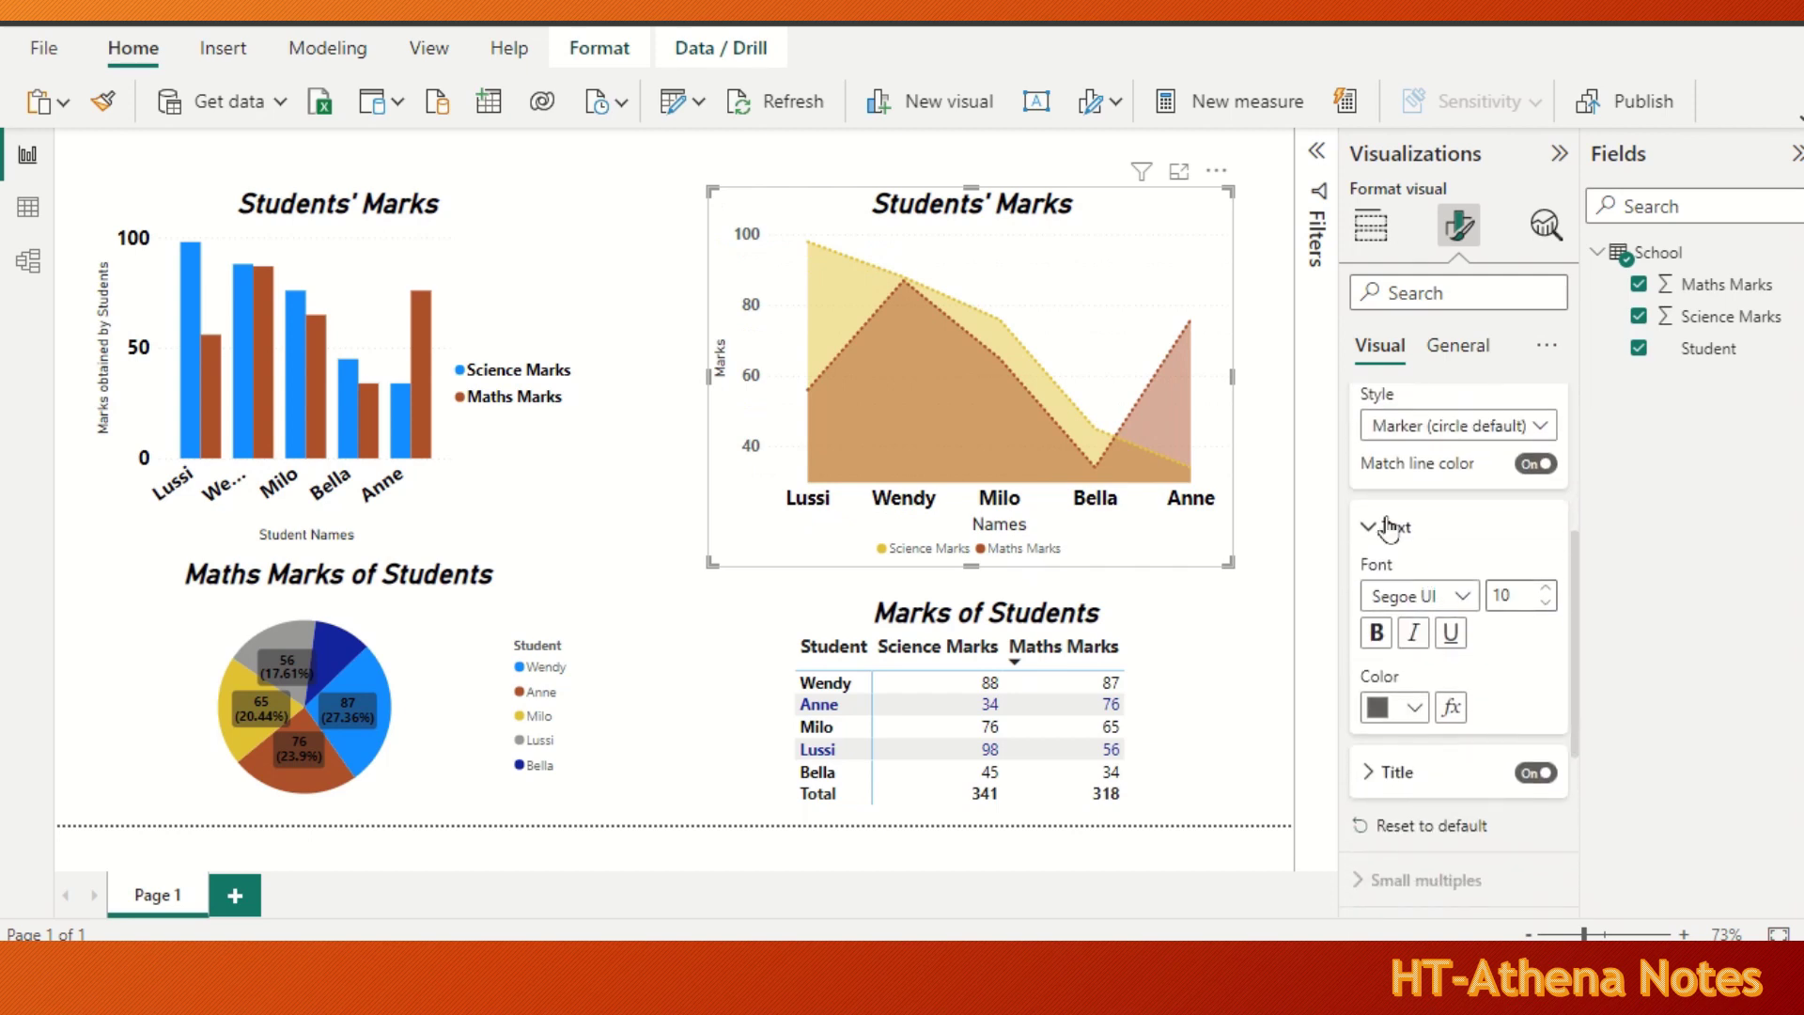
{"action": "left_click", "coordinate": [1378, 634]}
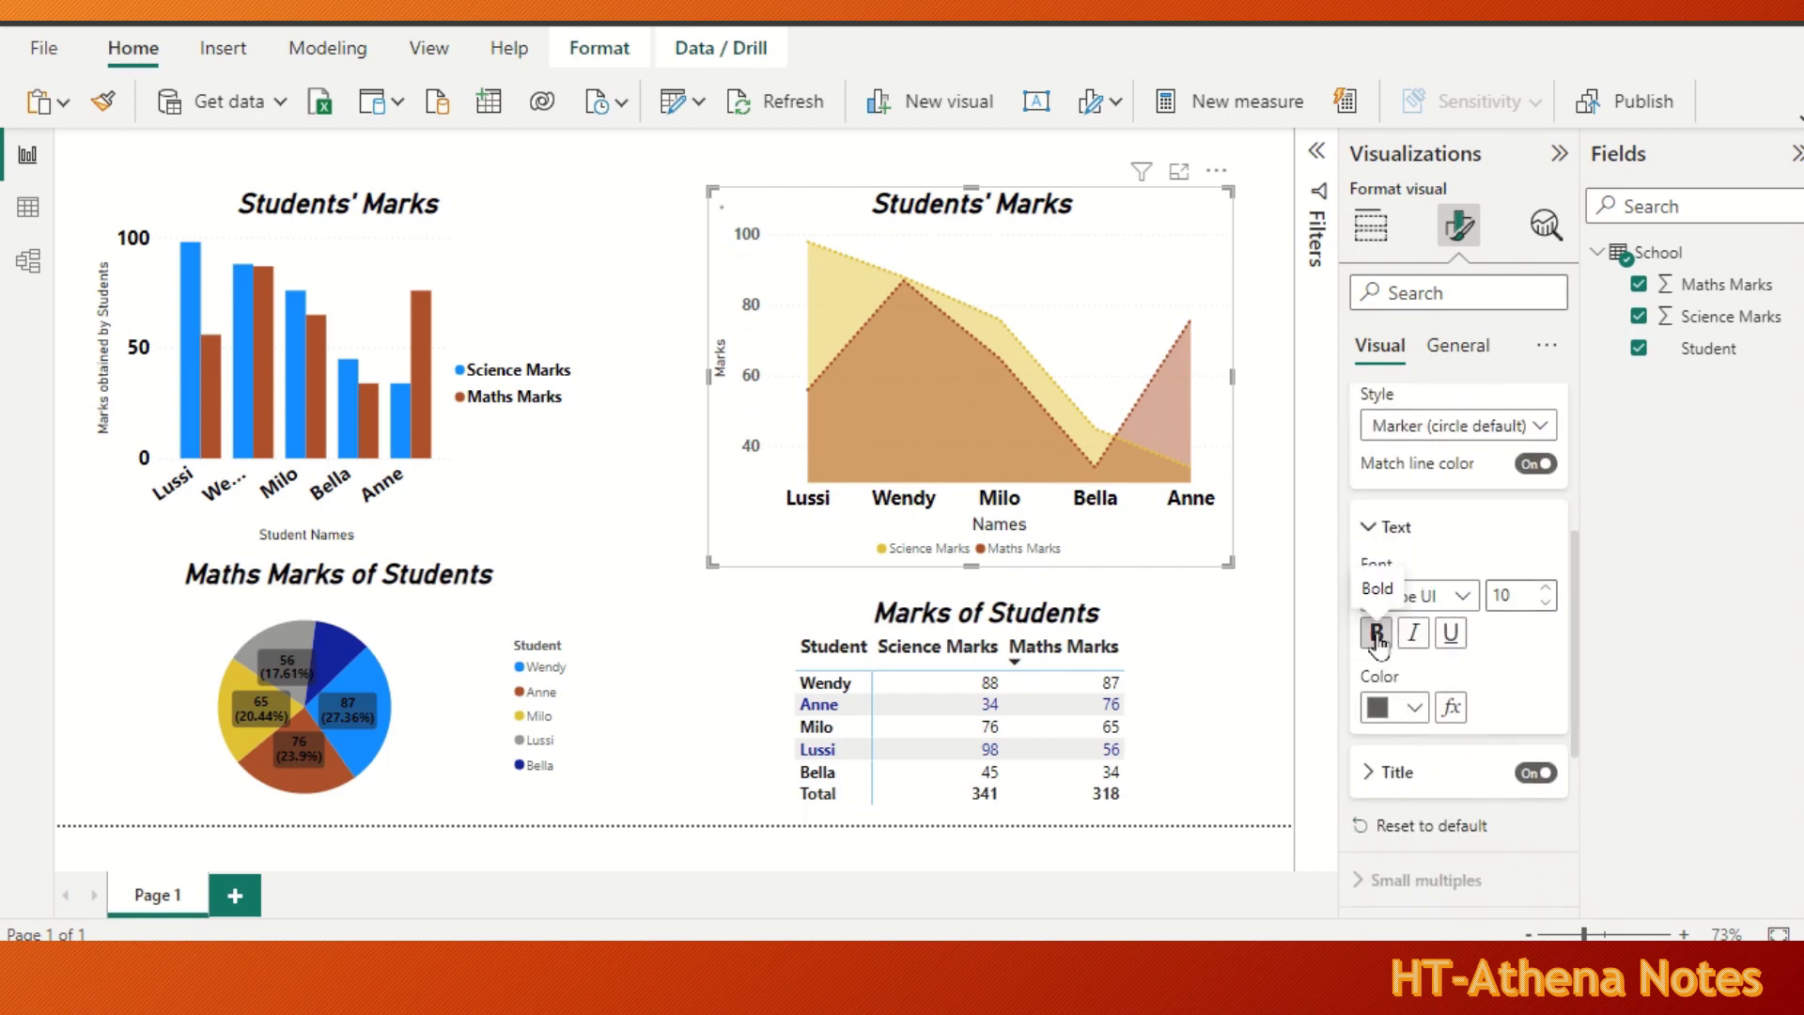
{"action": "left_click", "coordinate": [1510, 594]}
{"action": "type", "text": "1"}
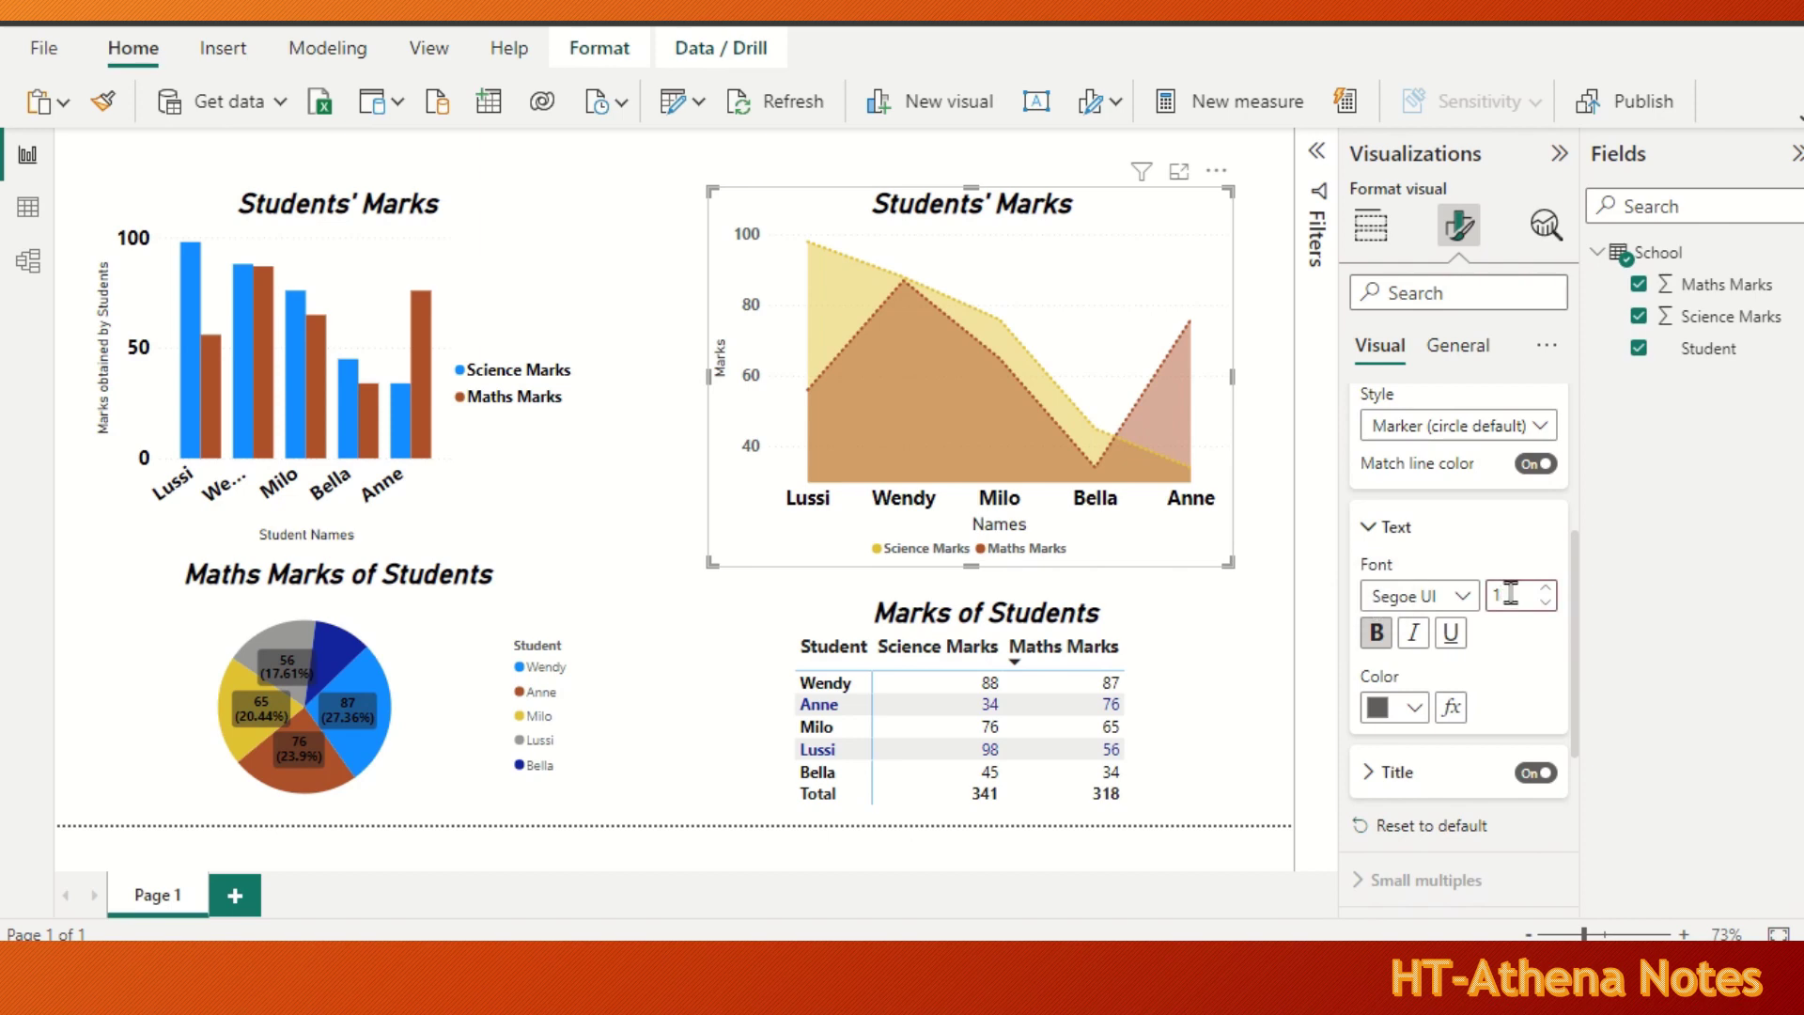
{"action": "type", "text": "2"}
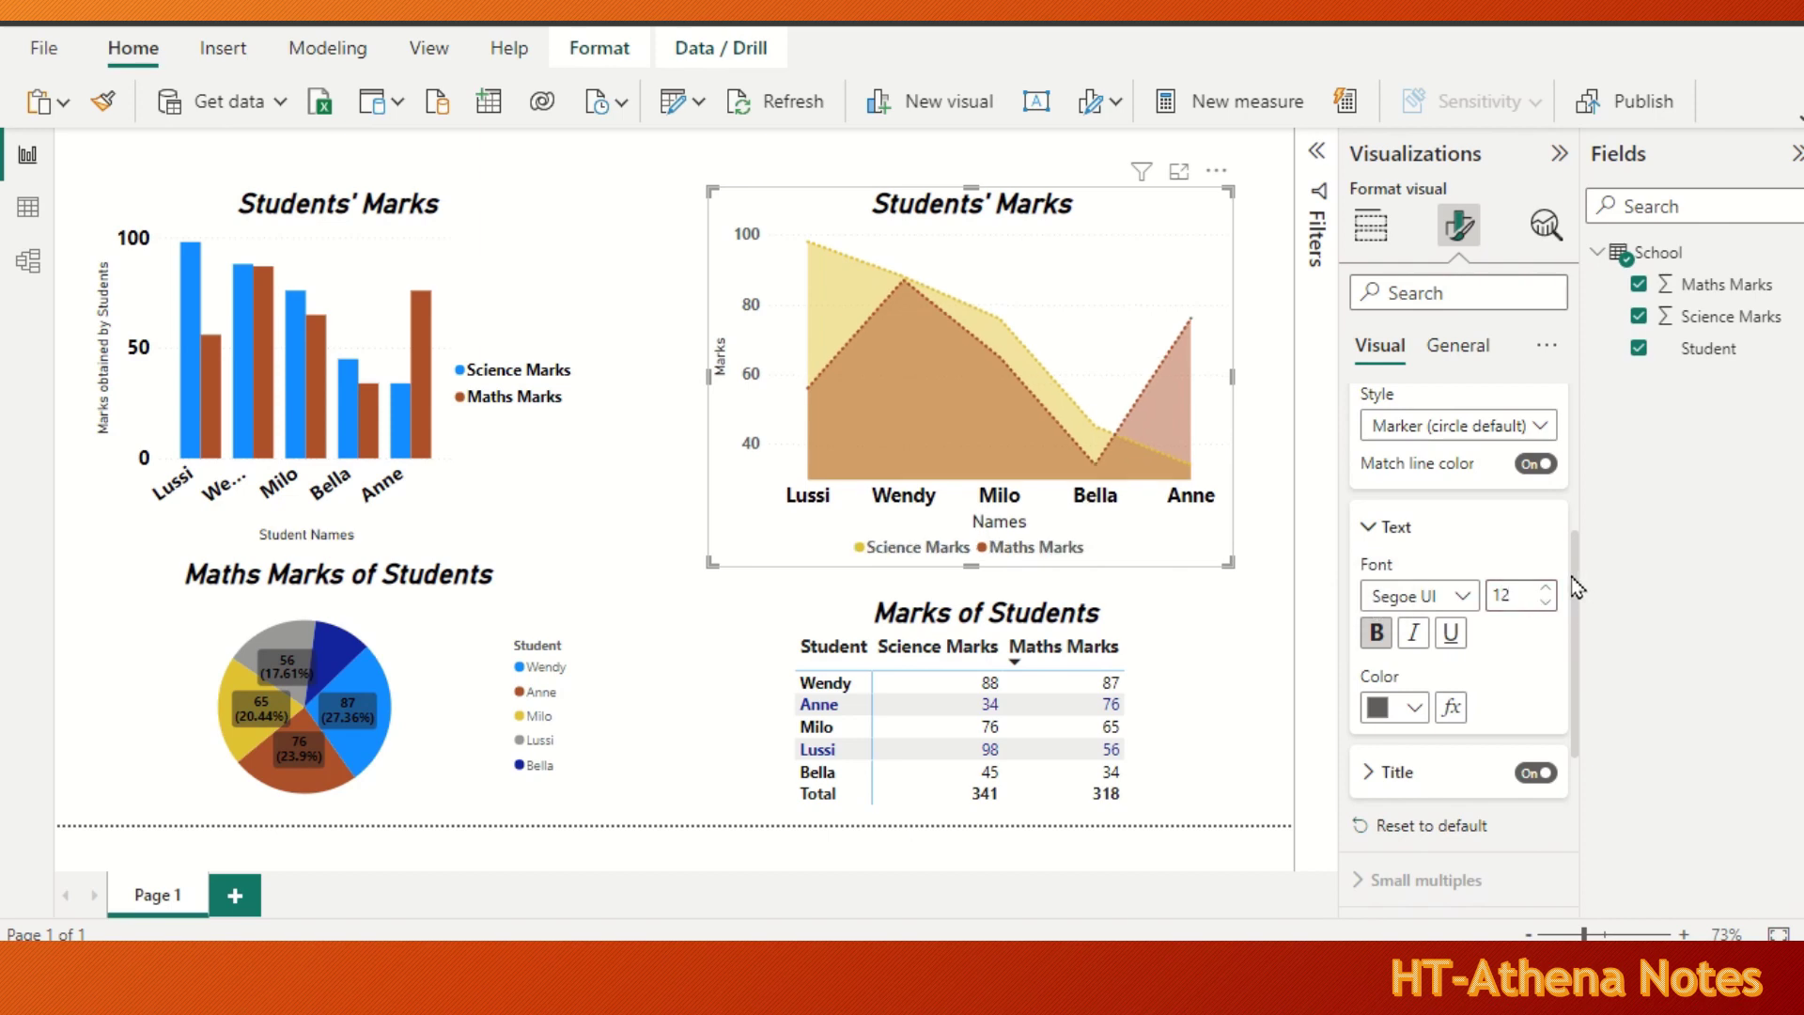
{"action": "left_click_drag", "start_coordinate": [1579, 588], "coordinate": [1588, 292]}
{"action": "left_click", "coordinate": [1353, 576]}
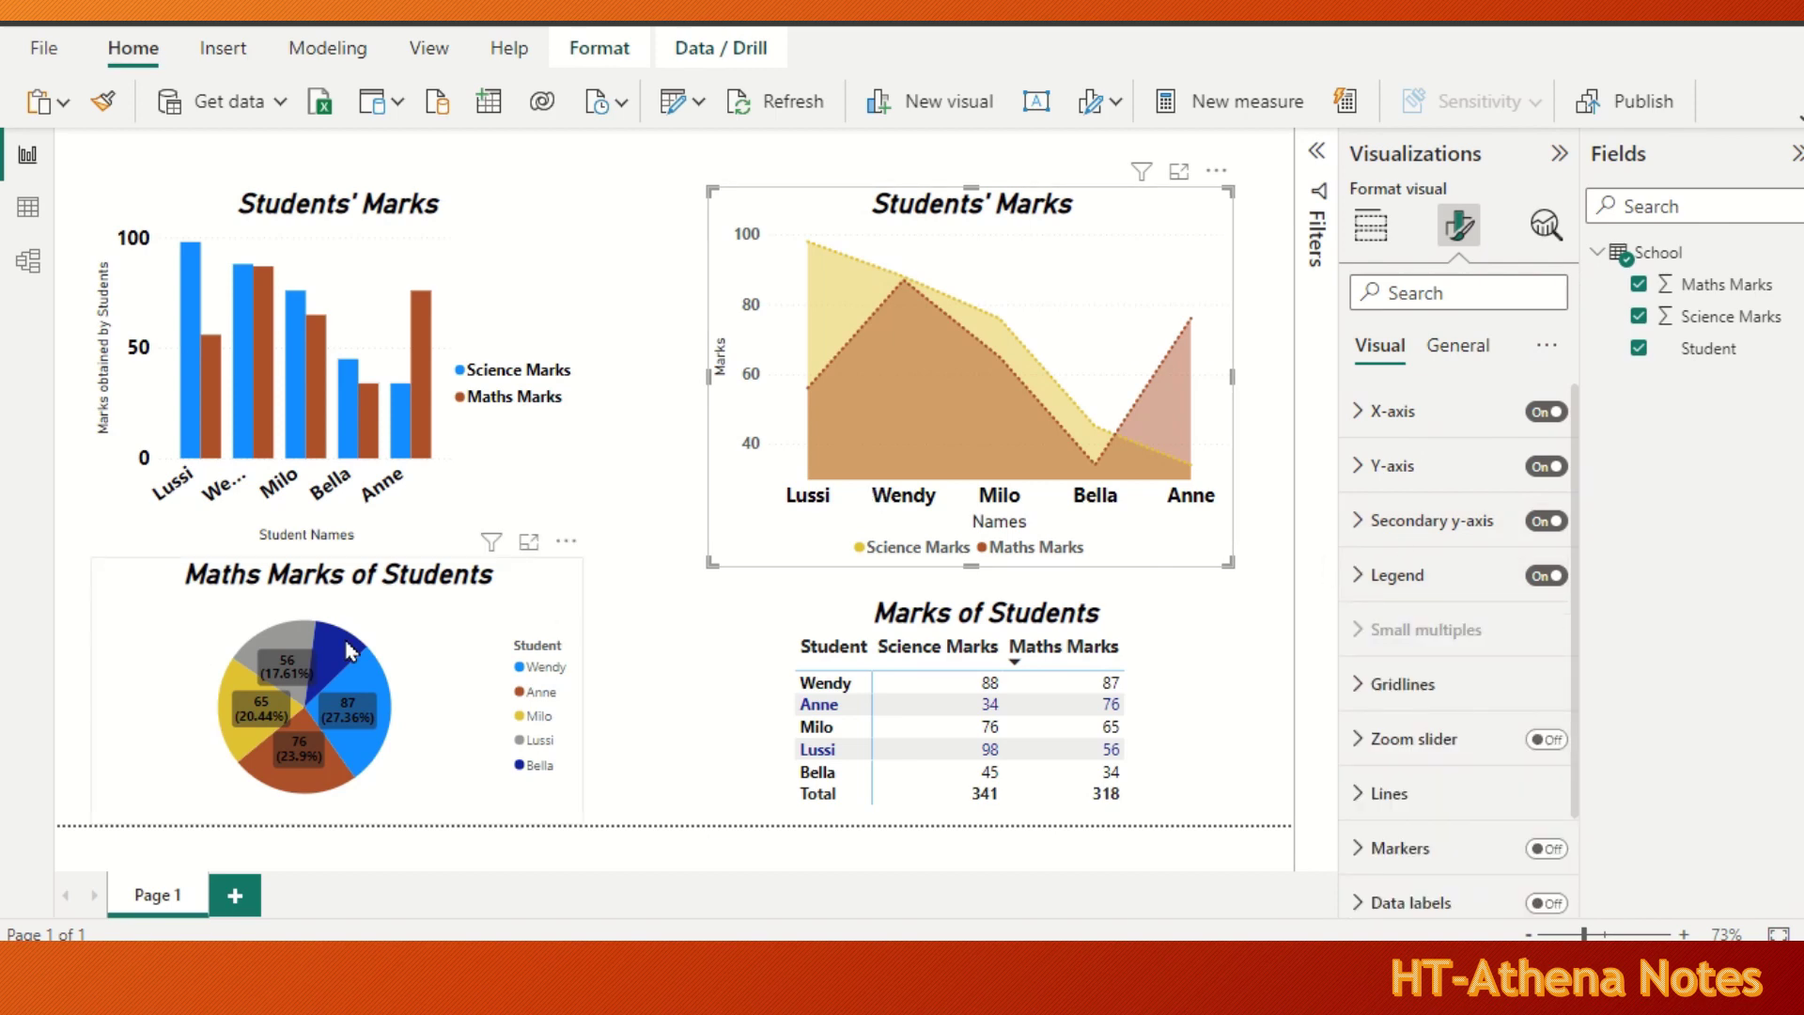
Select the Maths Marks pie chart and set its legend position to Center left.
{"action": "mouse_move", "coordinate": [375, 724]}
{"action": "left_click", "coordinate": [477, 710]}
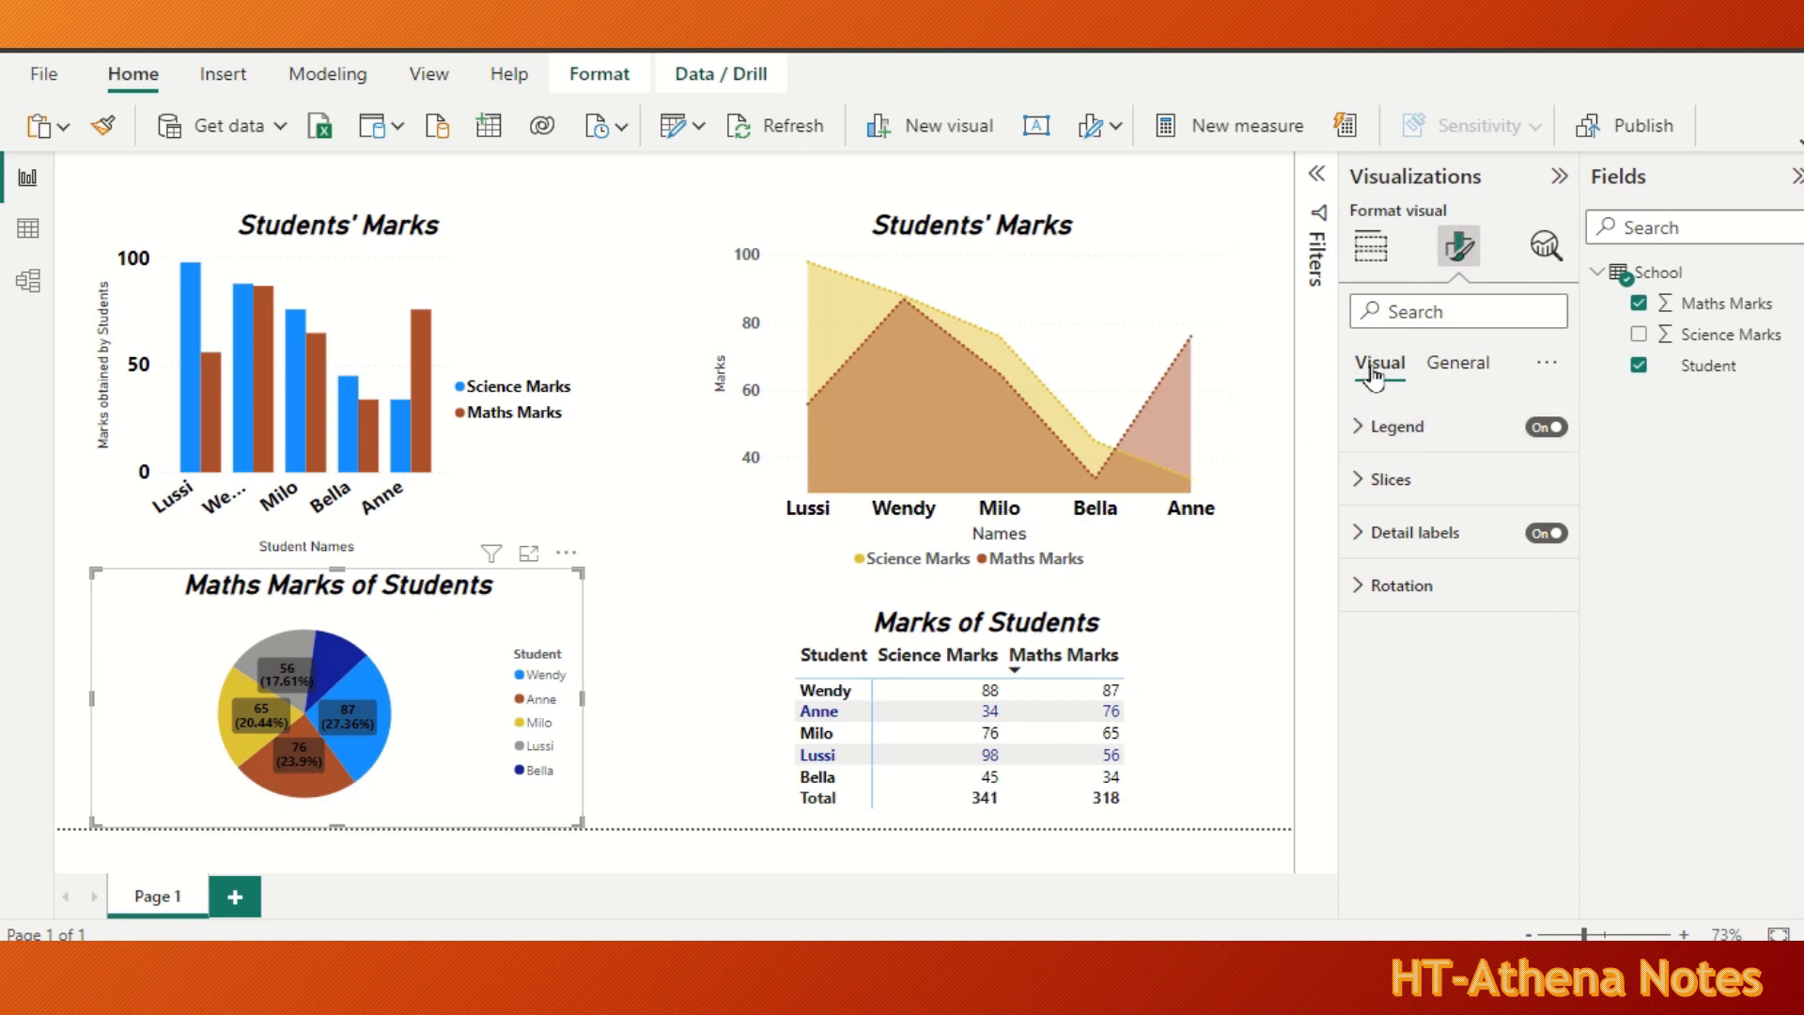
{"action": "left_click", "coordinate": [1365, 431]}
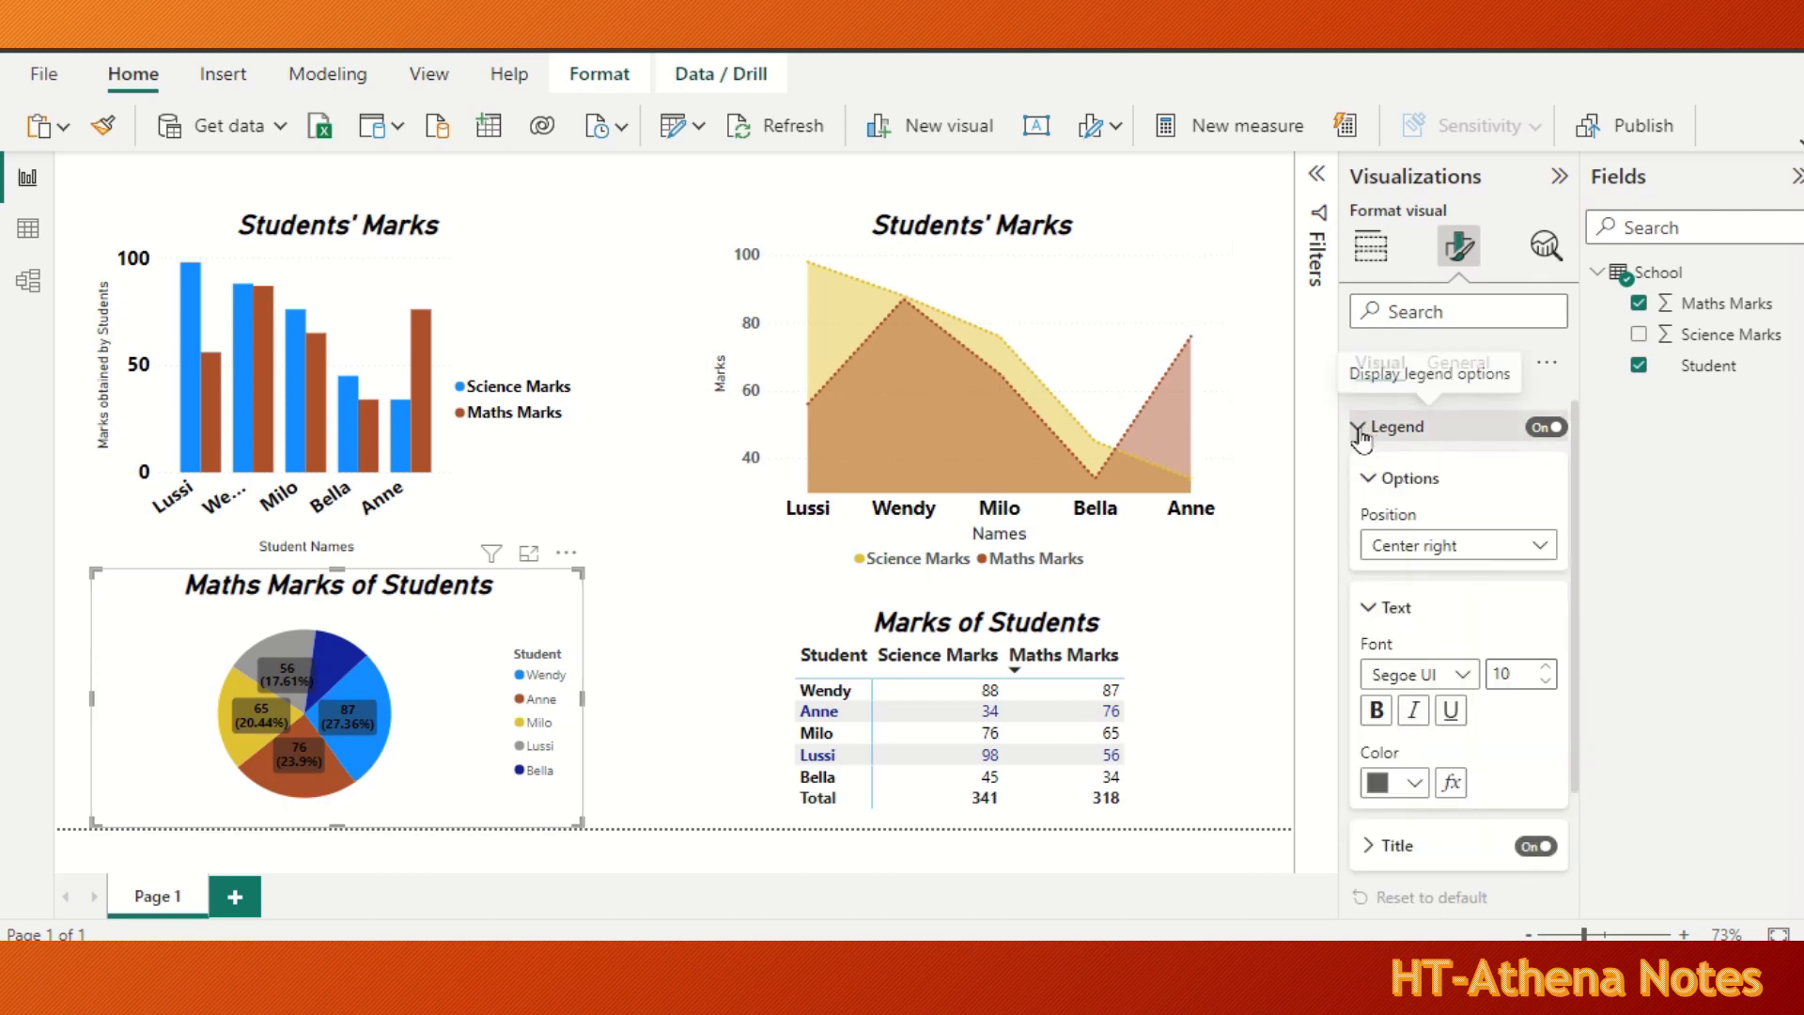
{"action": "left_click", "coordinate": [1444, 550]}
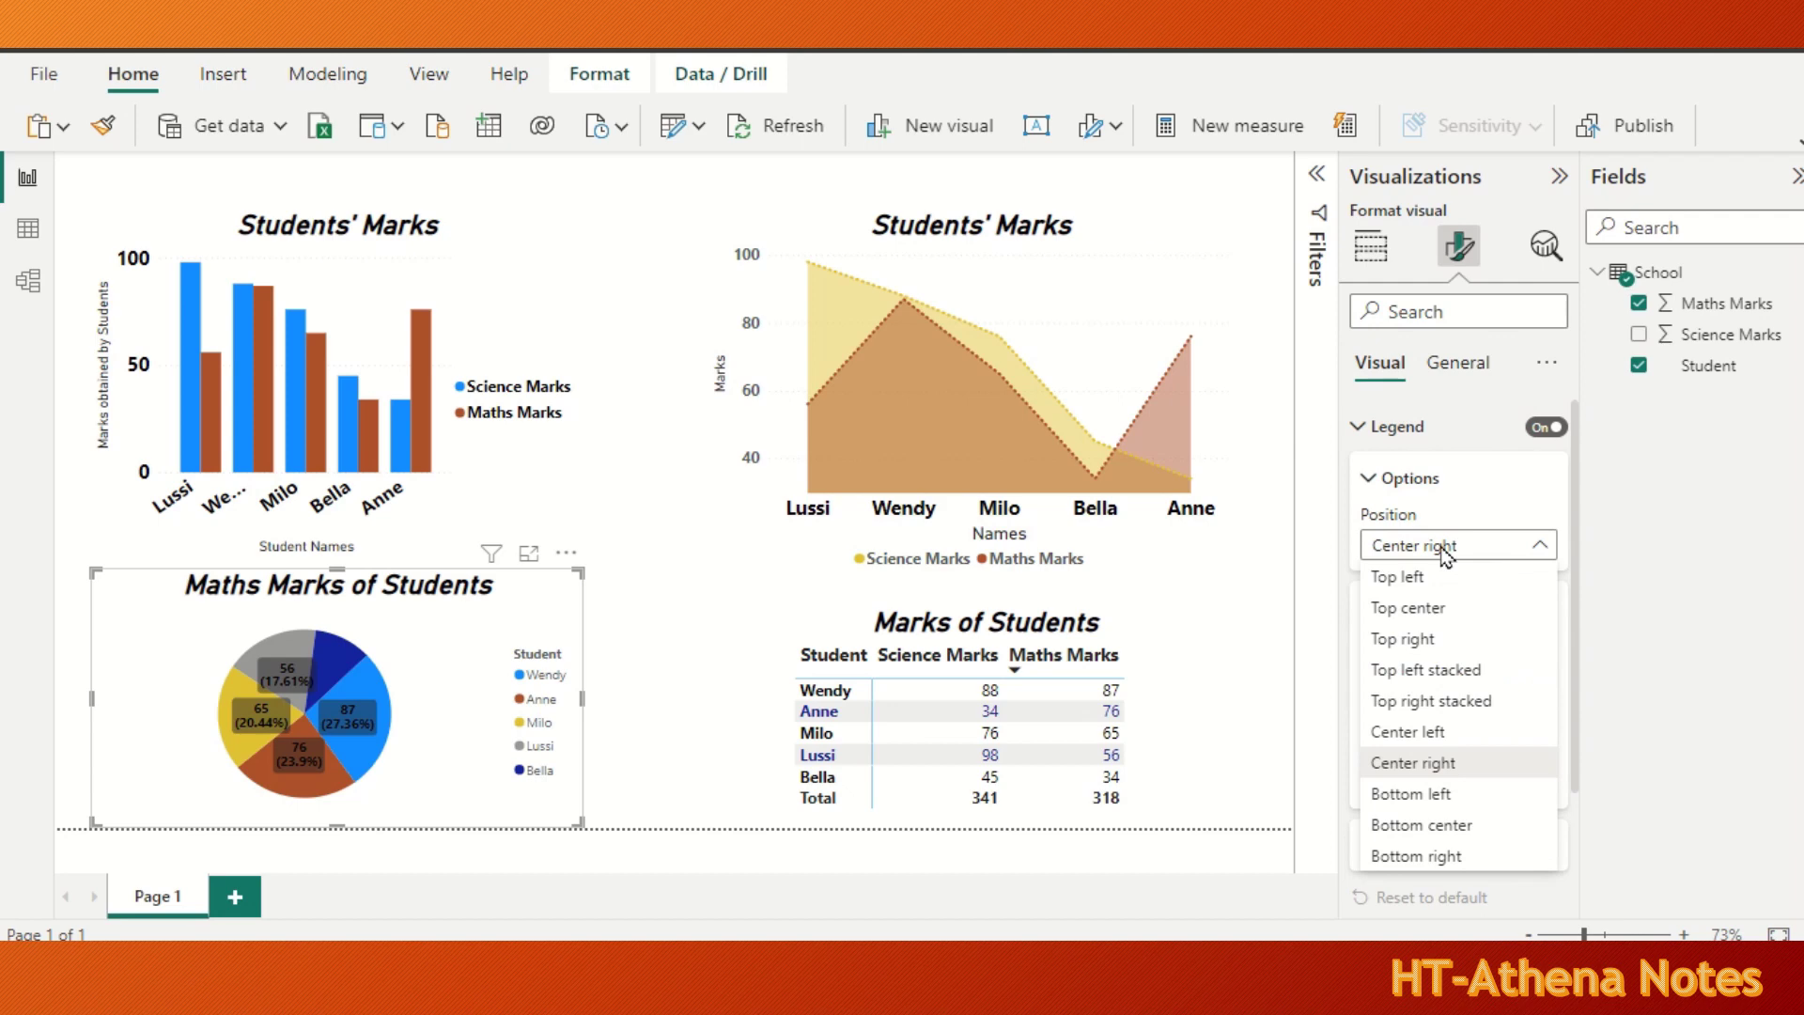
{"action": "left_click", "coordinate": [1435, 733]}
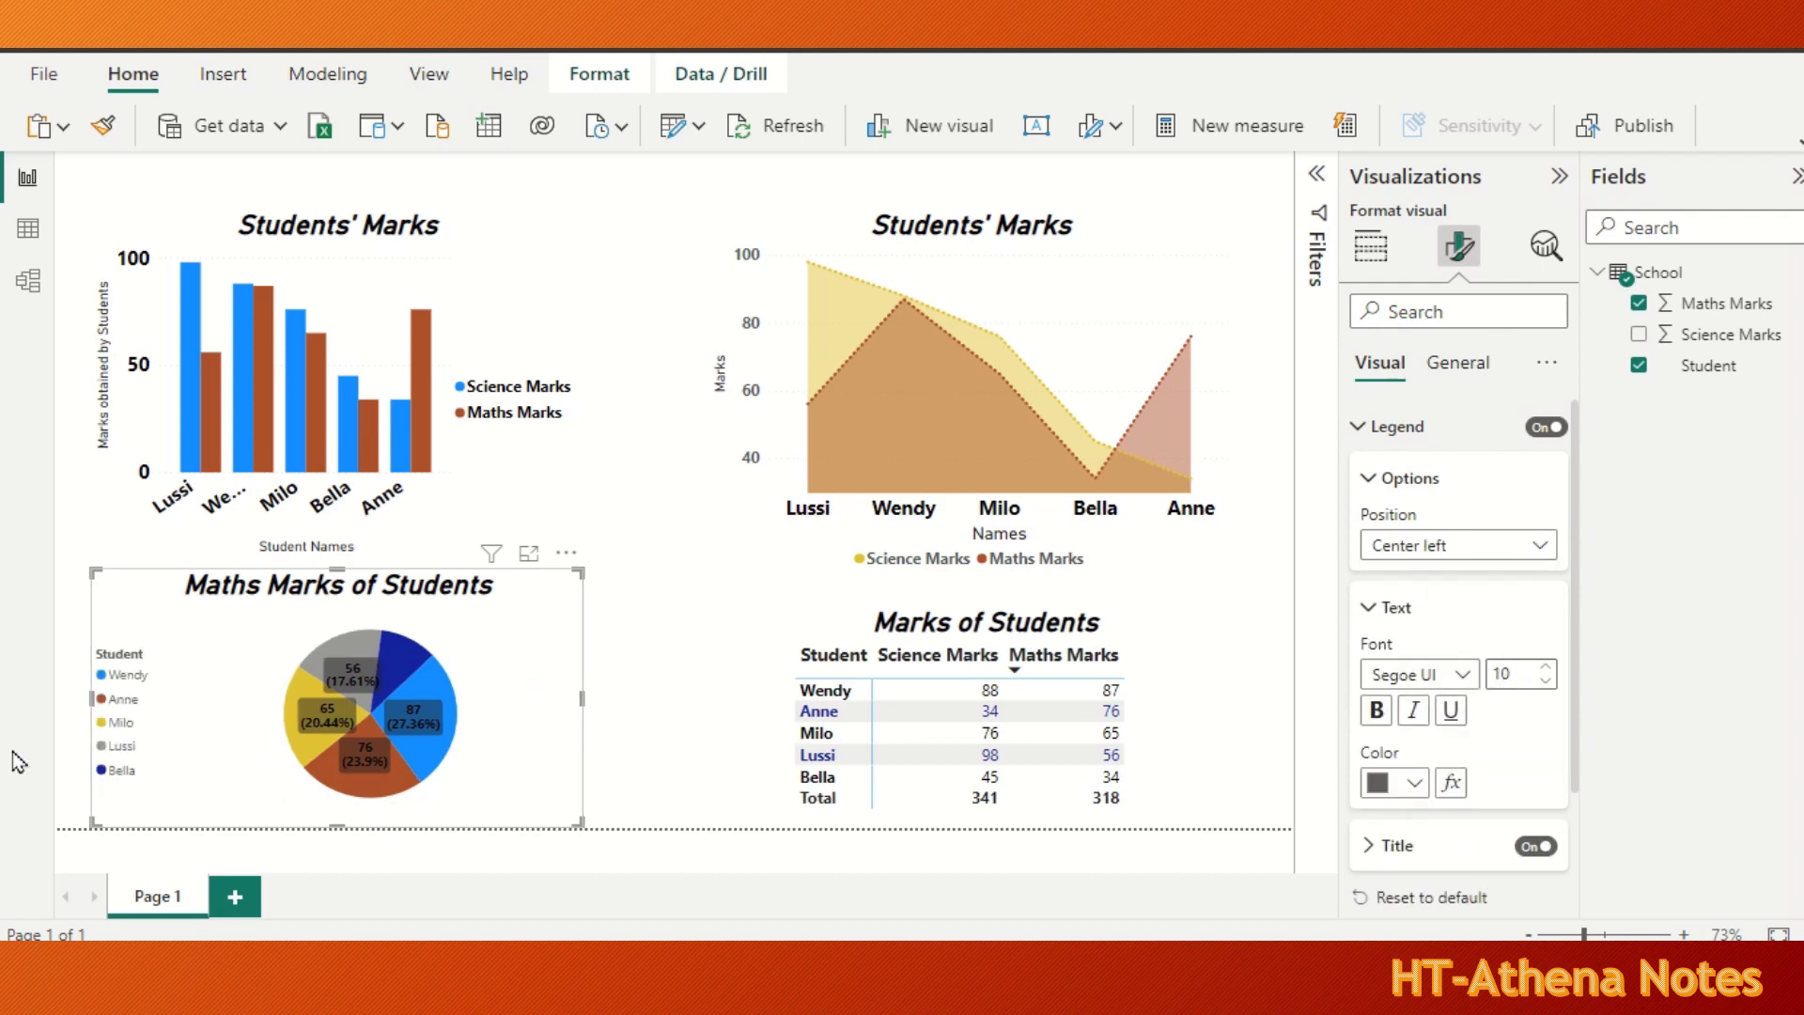
Set the pie chart legend text to size 13 and bold.
{"action": "left_click", "coordinate": [1518, 672]}
{"action": "type", "text": "13"}
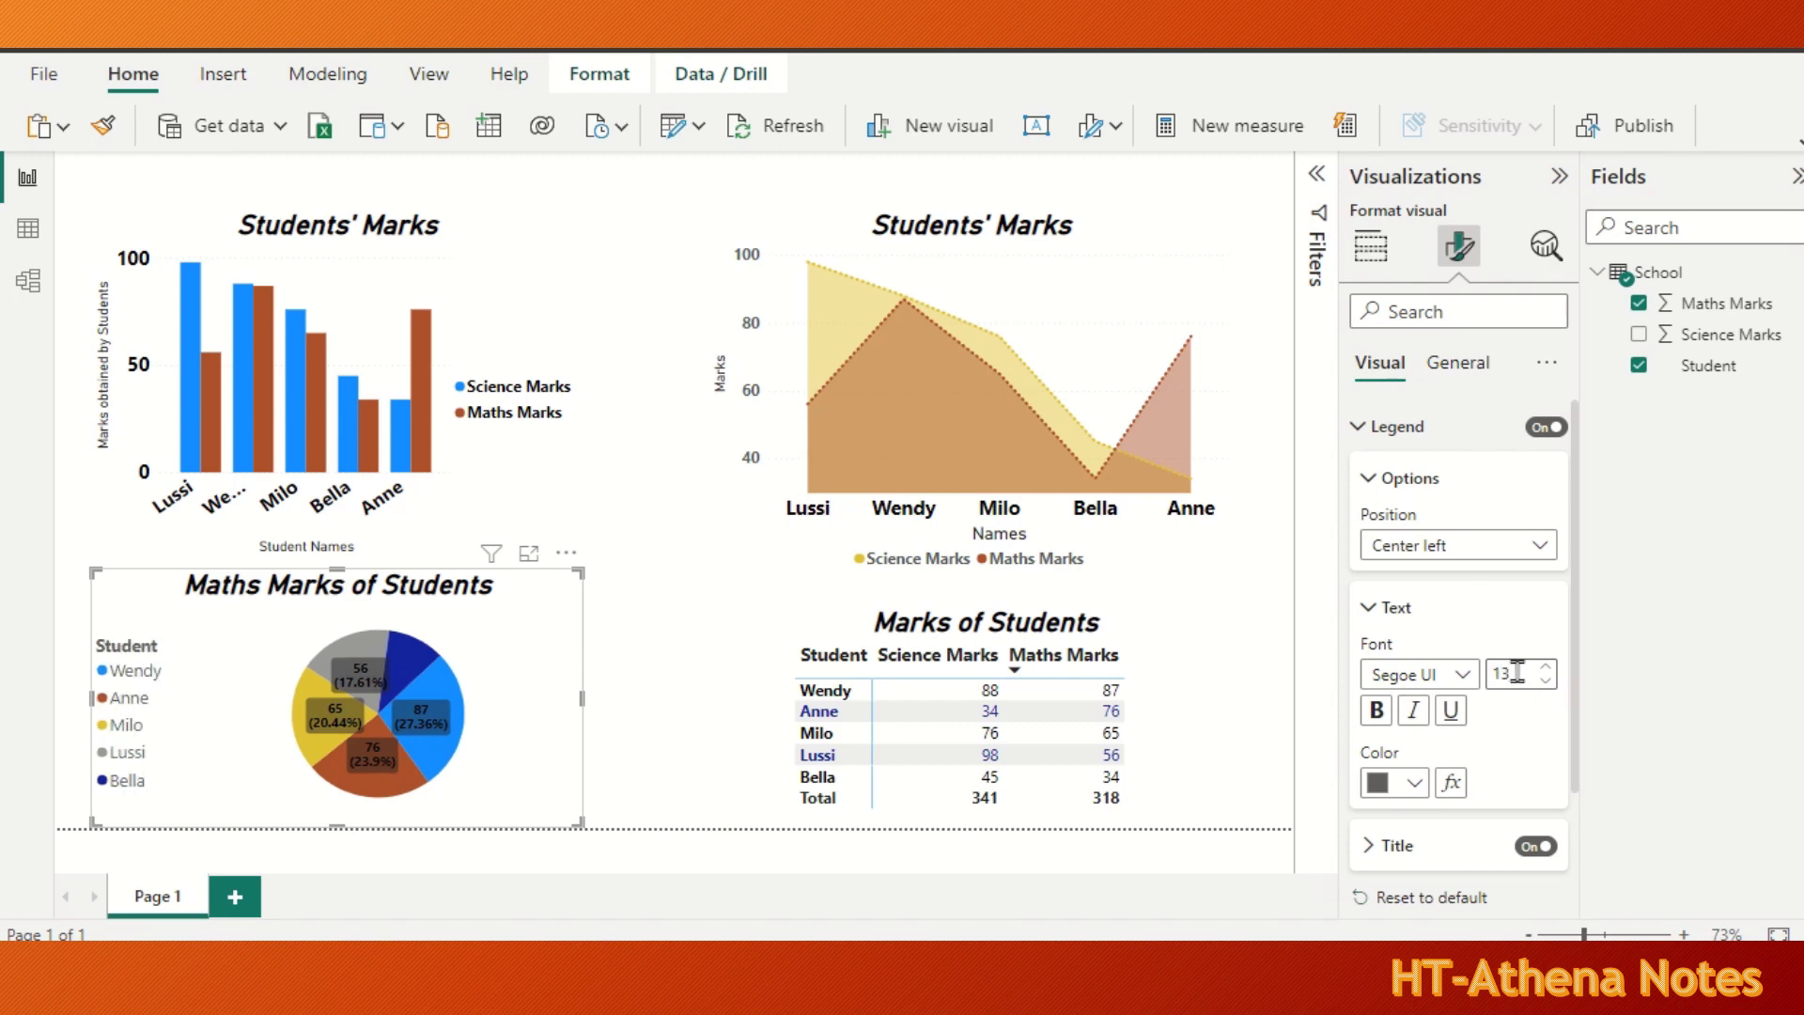
{"action": "left_click", "coordinate": [1377, 711]}
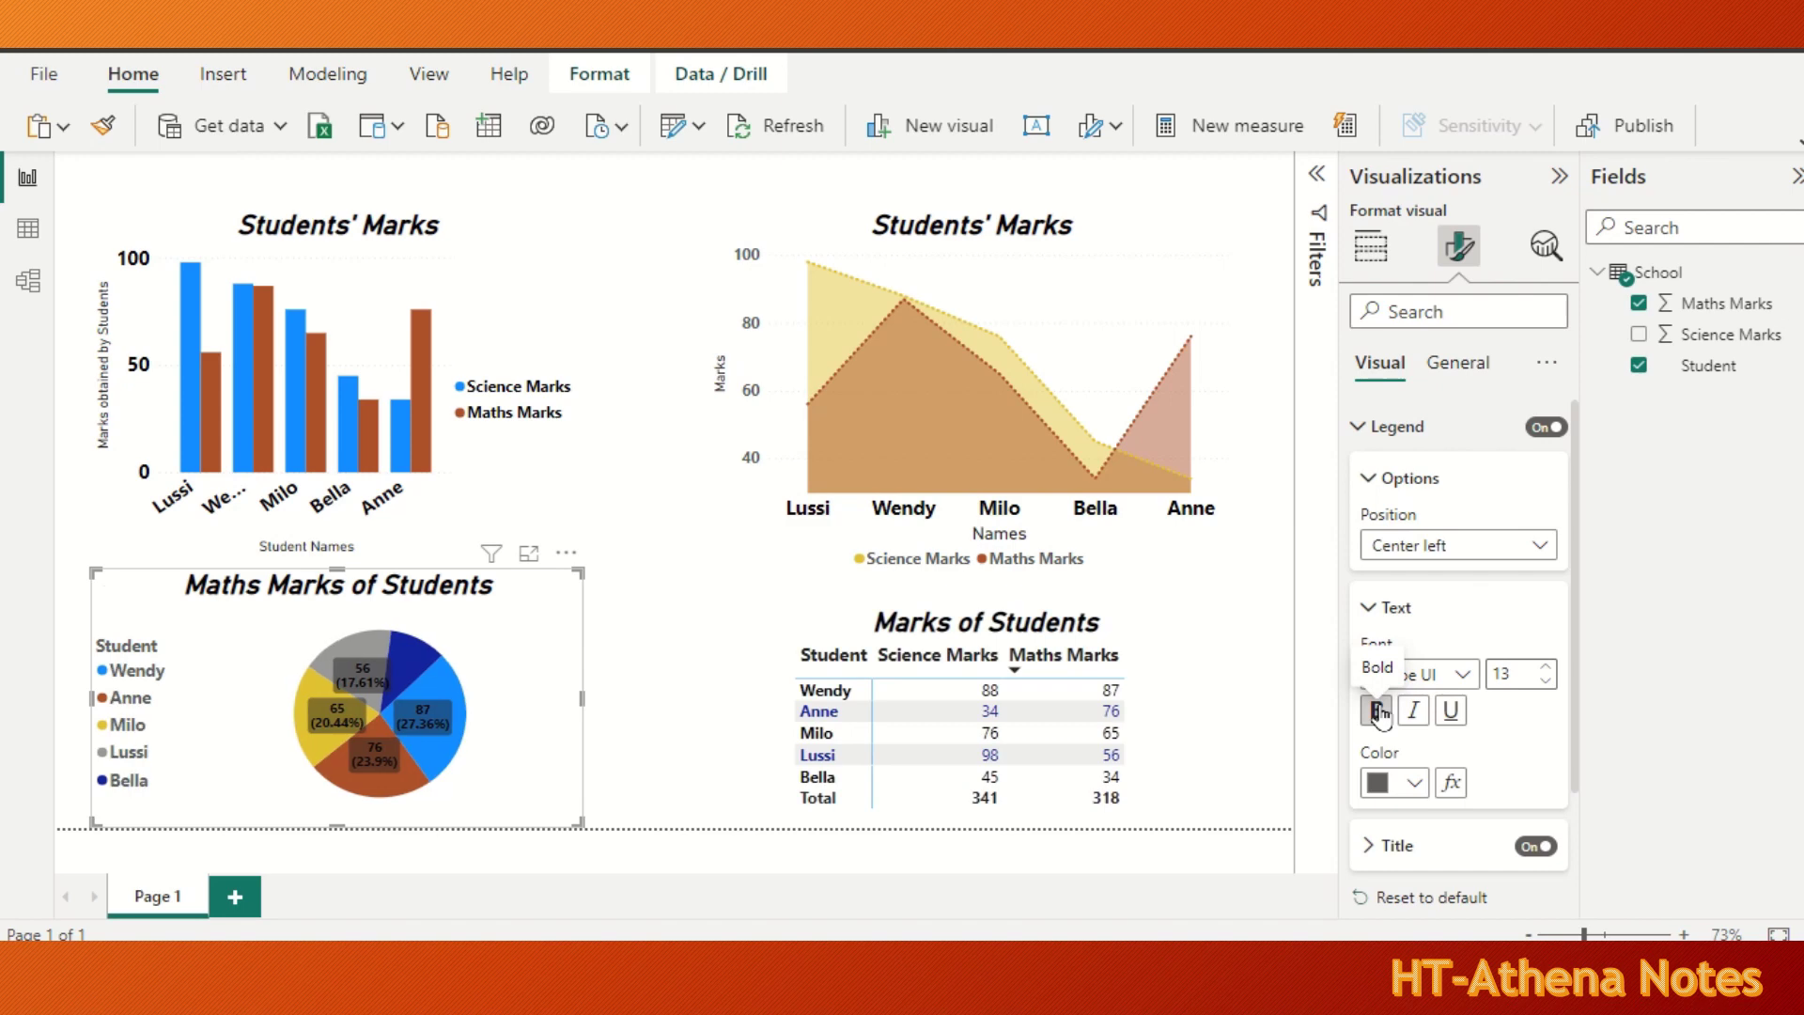